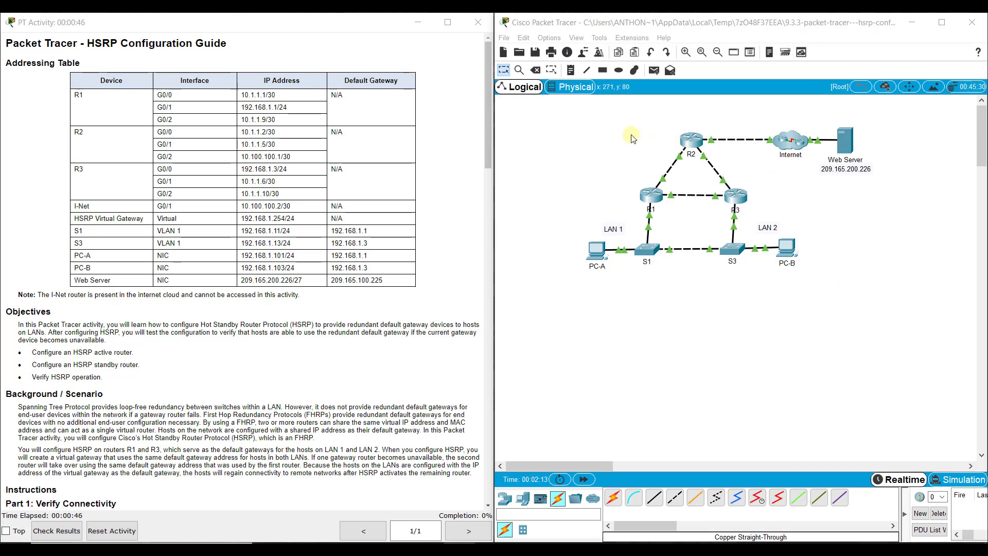
Marquee-select routers R2 and R3, then the LAN 1 group of PC-A and S1.
left_click_drag(617, 128, 741, 216)
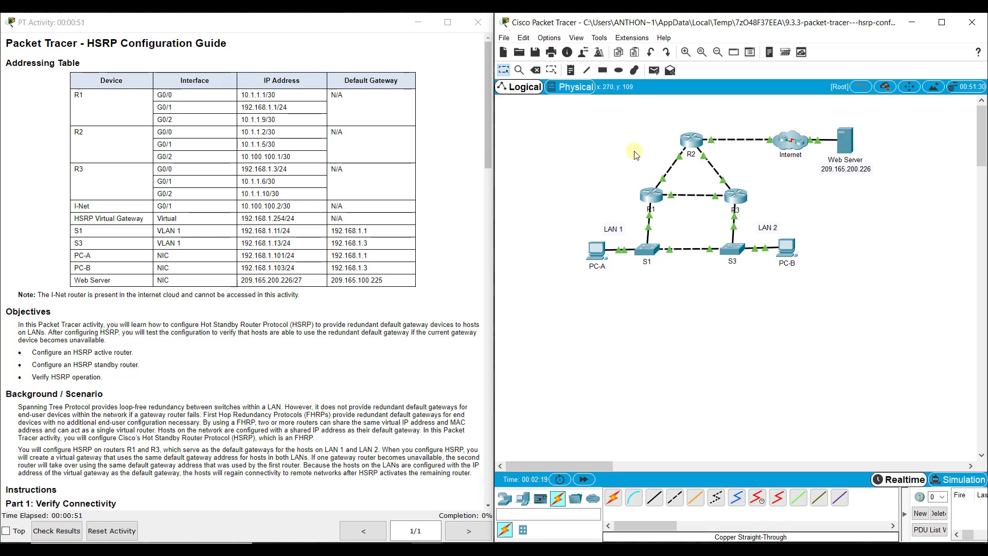
left_click_drag(566, 206, 650, 273)
left_click(576, 205)
left_click_drag(577, 205, 660, 273)
left_click_drag(583, 205, 662, 274)
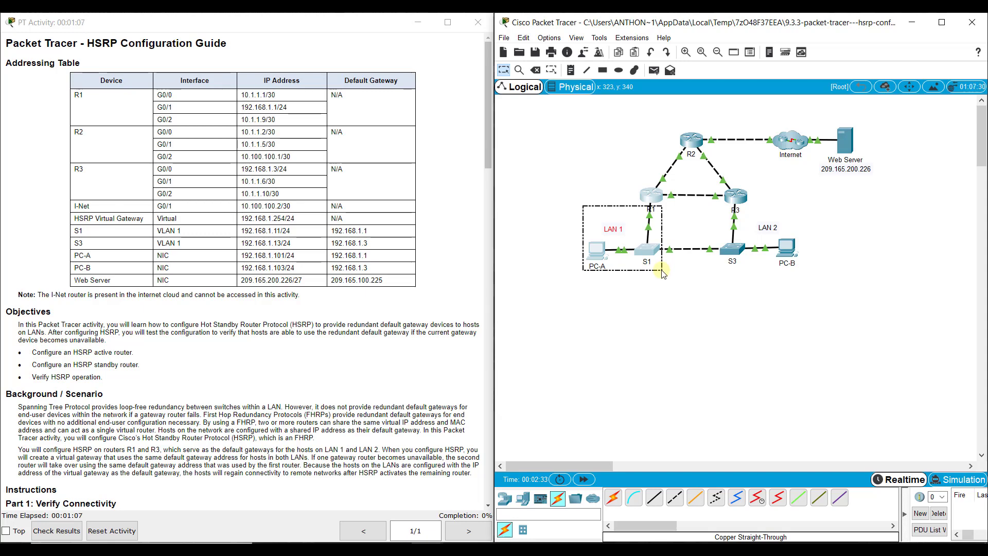
left_click(662, 274)
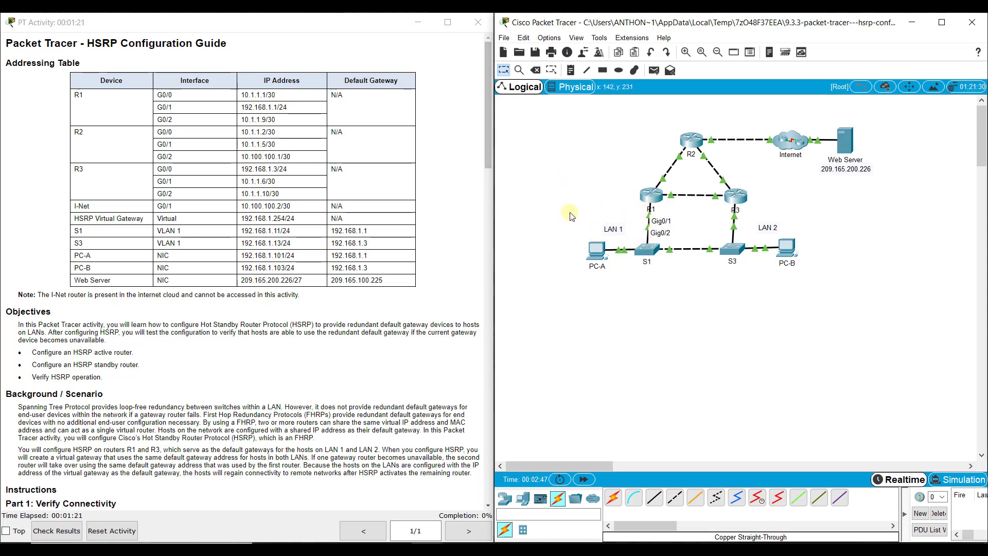
left_click_drag(569, 209, 662, 275)
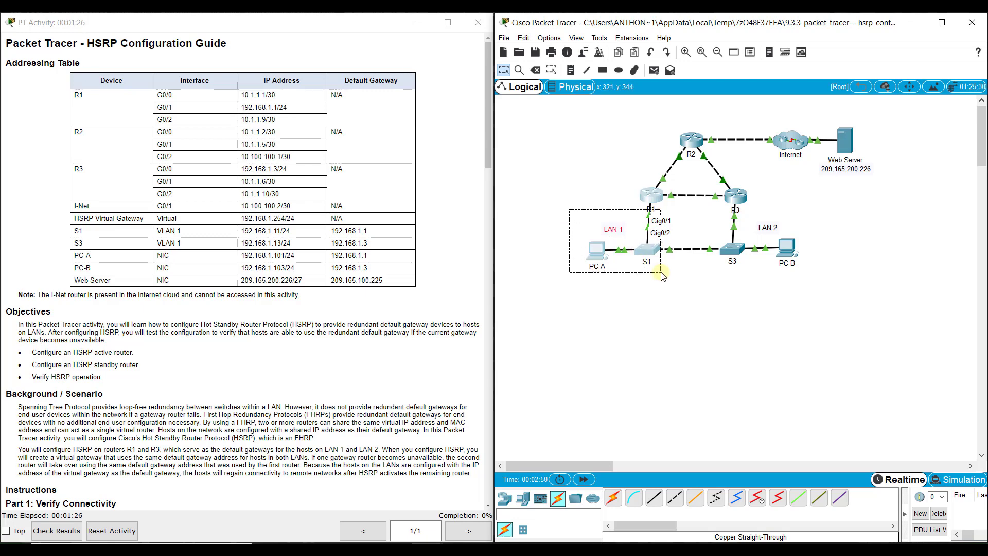
key("r")
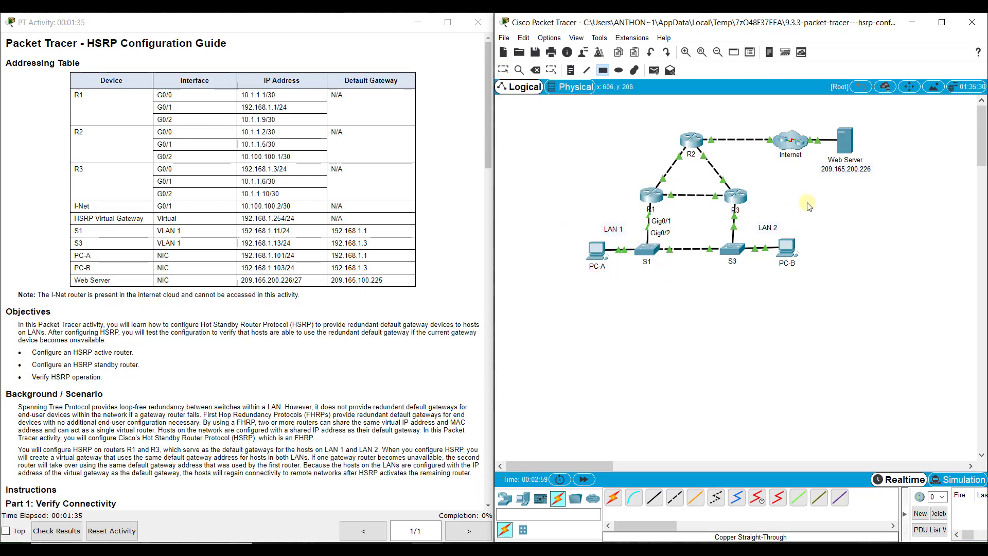
Highlight the LAN 2 group (R3, S3, PC-B), then switches S1 and S3, then PC-B.
left_click_drag(809, 202, 727, 279)
left_click(748, 284)
mouse_move(736, 221)
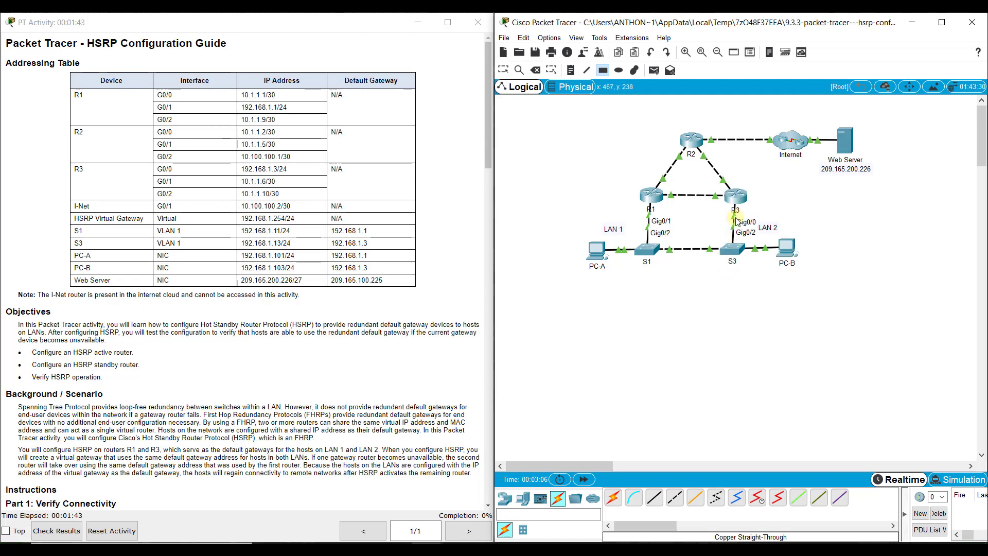
left_click_drag(809, 203, 725, 271)
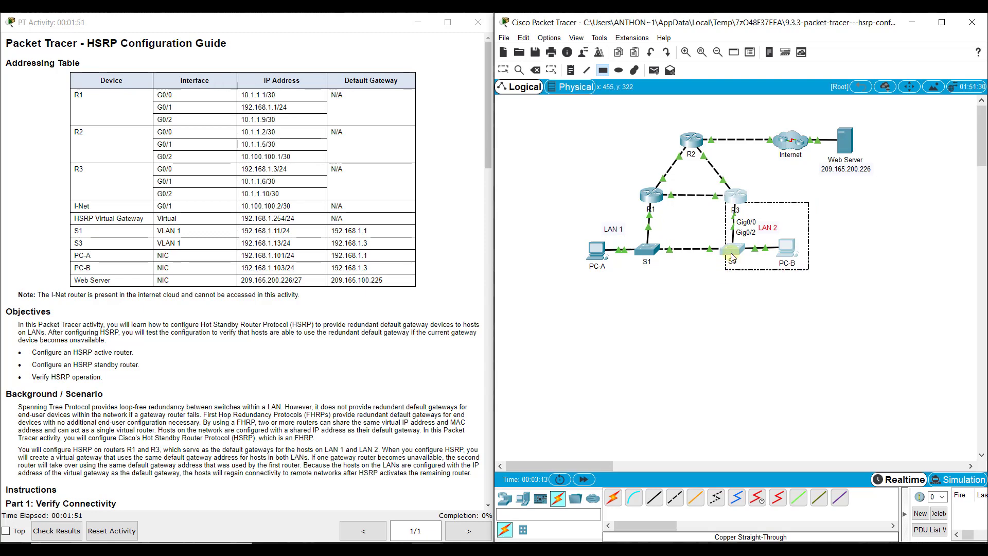
left_click(738, 218)
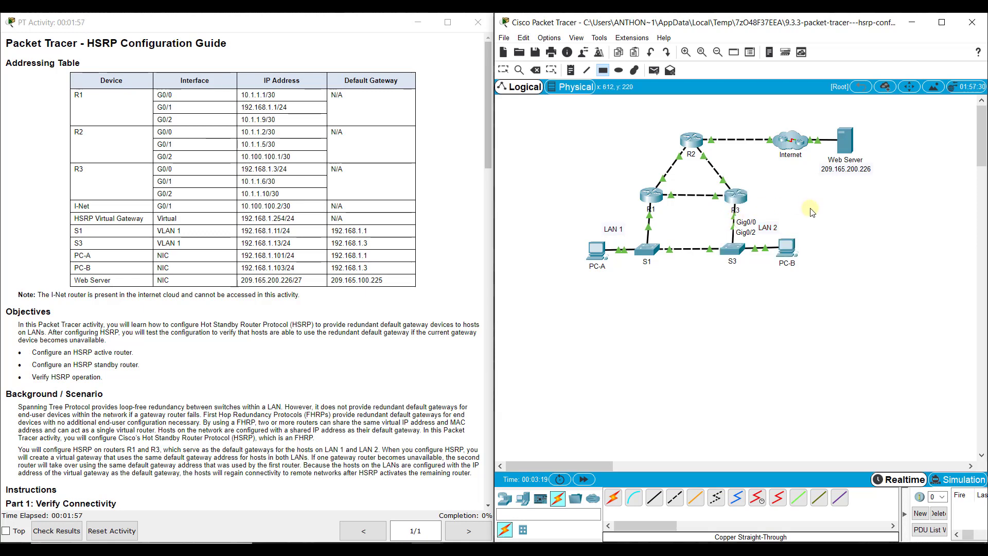
left_click_drag(818, 209, 728, 268)
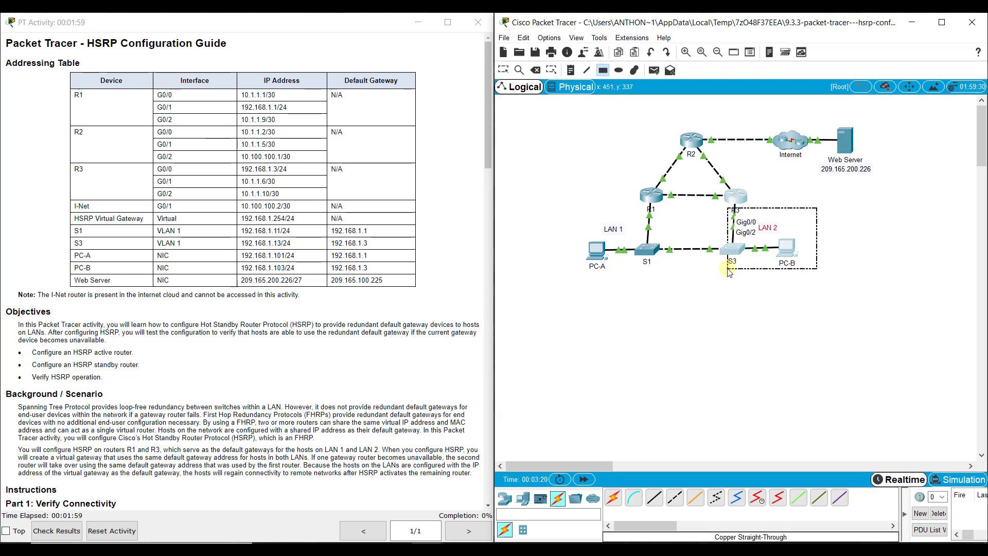
left_click(708, 289)
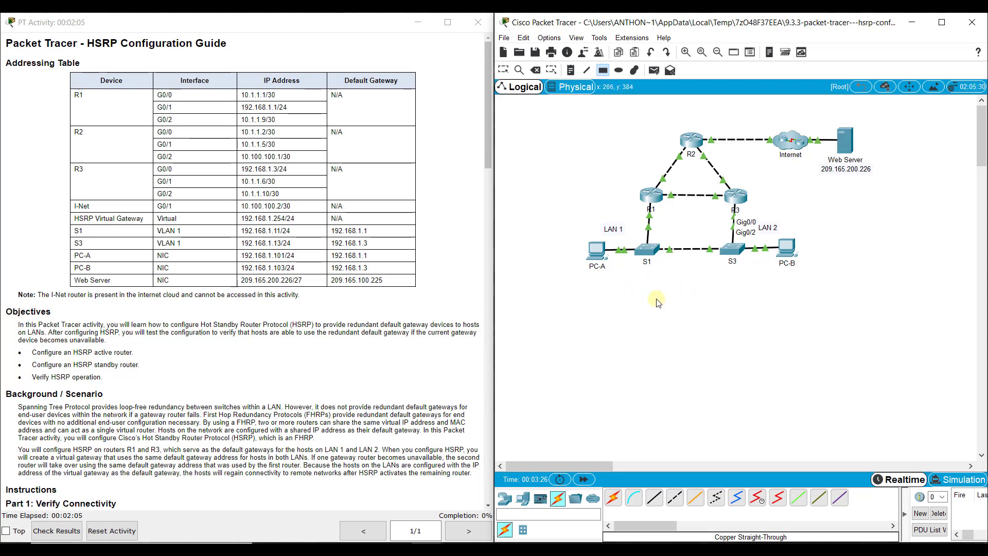
left_click_drag(638, 284, 739, 241)
left_click(719, 306)
left_click_drag(815, 228, 725, 274)
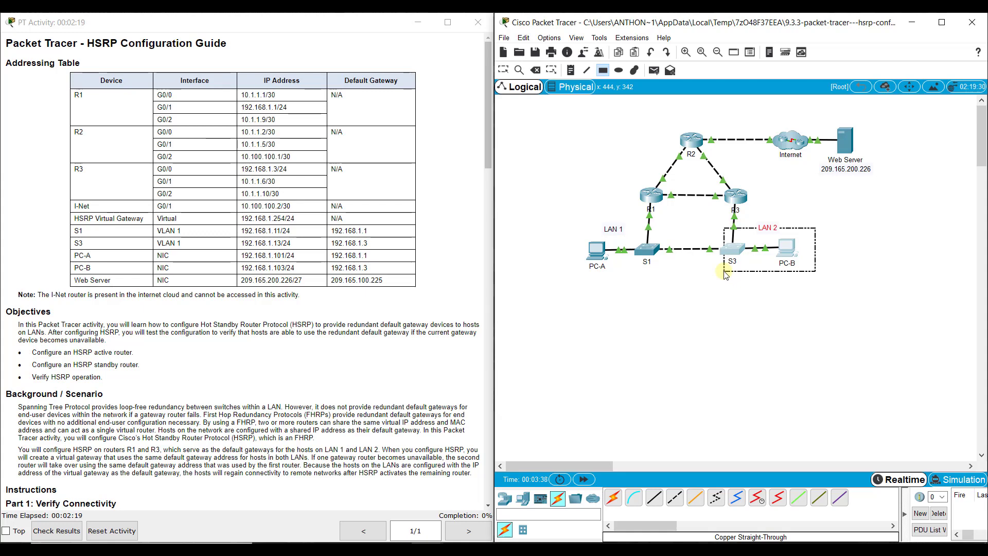
Open and close S3's window, then bring up PC-B's IP address and gateway details.
left_click(730, 251)
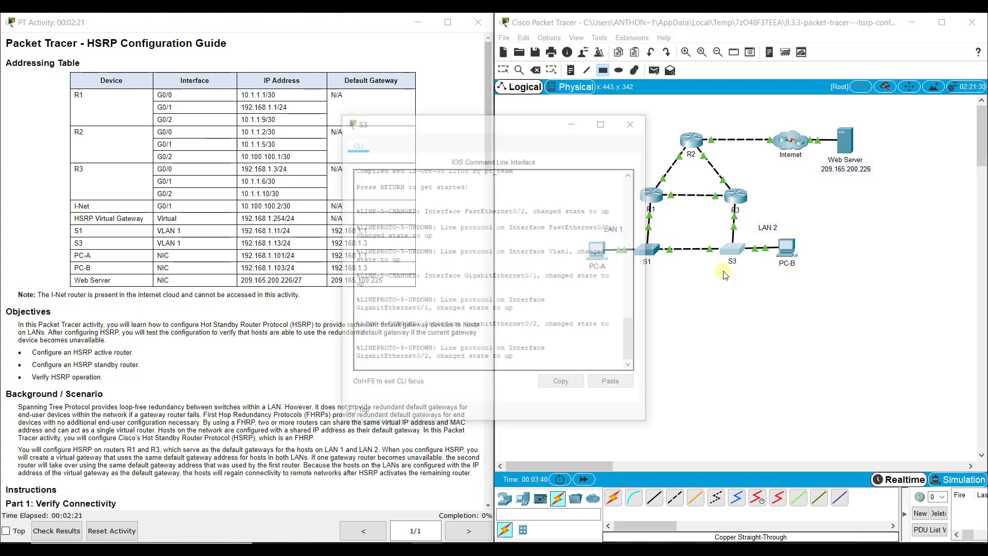
left_click(690, 294)
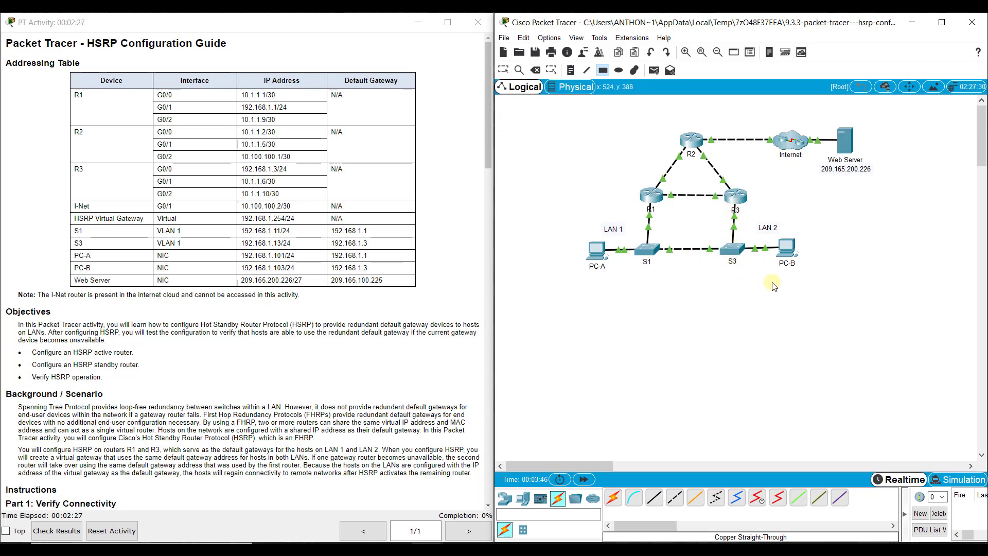
mouse_move(788, 249)
Run tracert 209.165.200.226 in PC-A's Command Prompt and shift the window left.
left_click(597, 251)
left_click(579, 175)
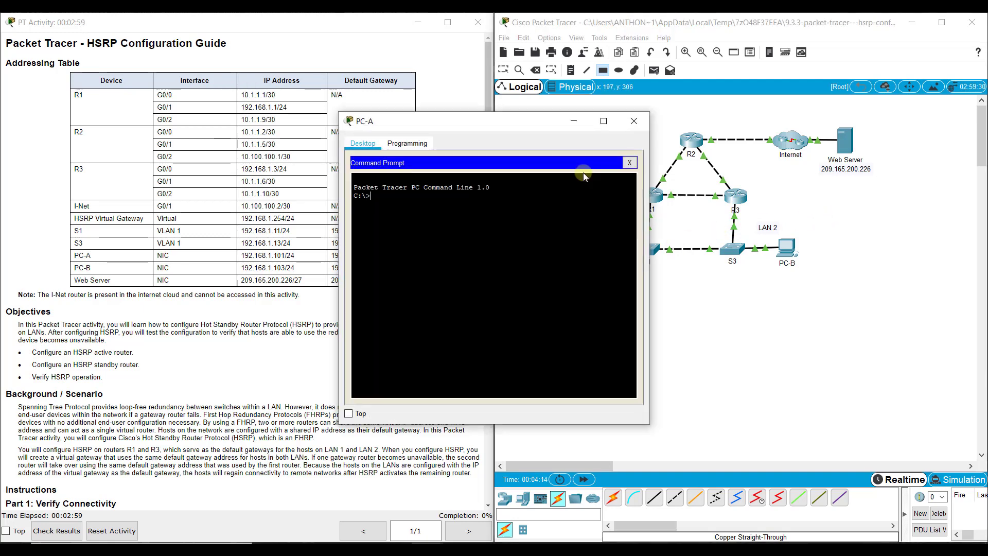
type("tracert 209.165.200.")
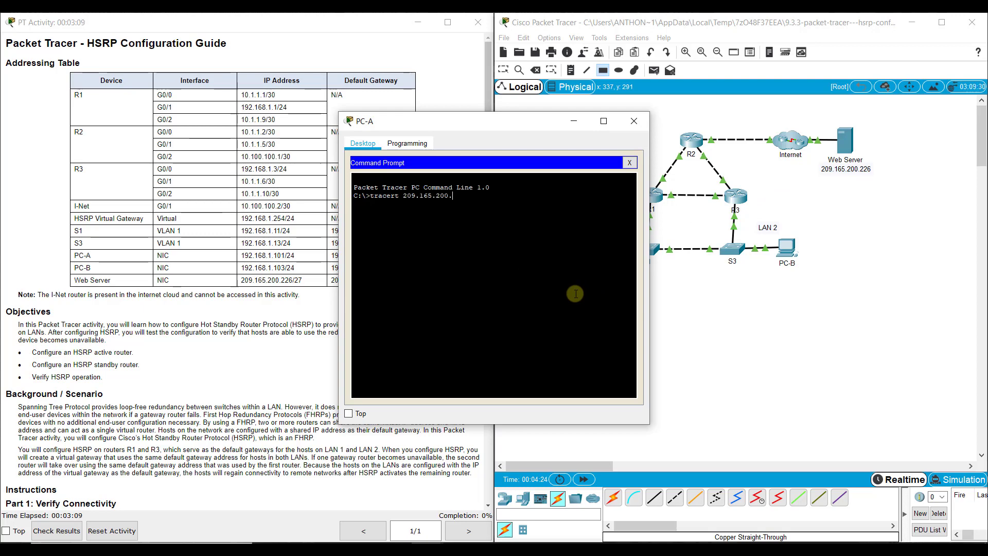
type("226")
key("Return")
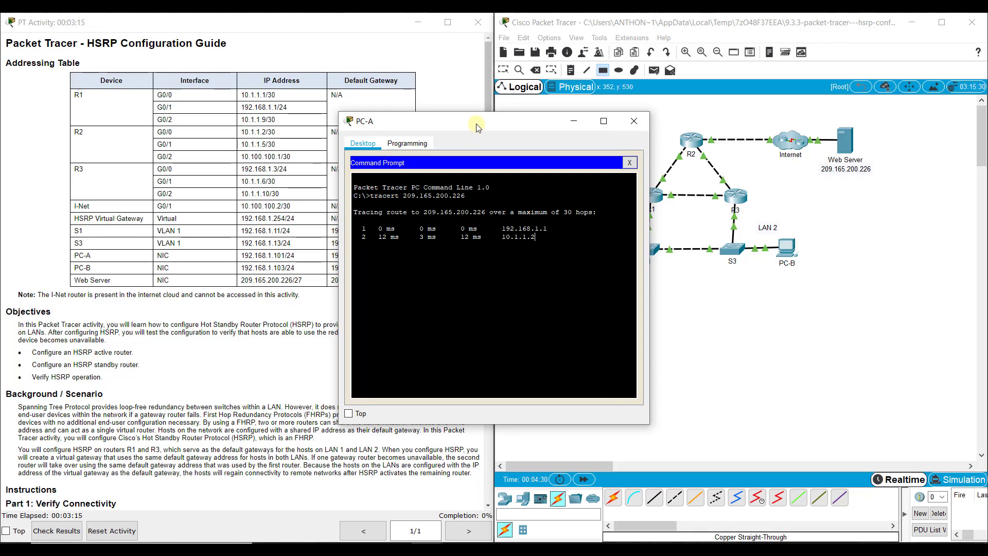
left_click_drag(469, 124, 384, 120)
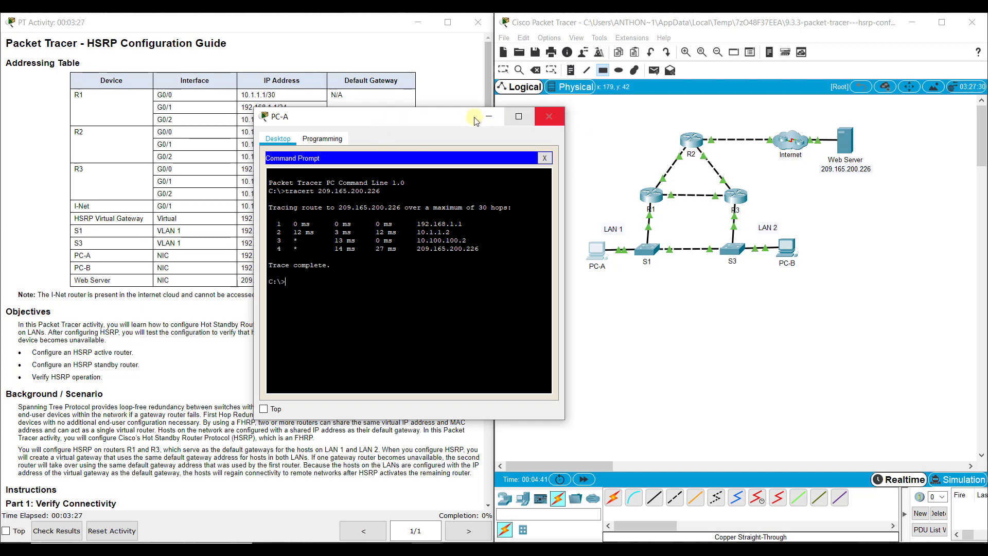
left_click_drag(446, 115, 371, 104)
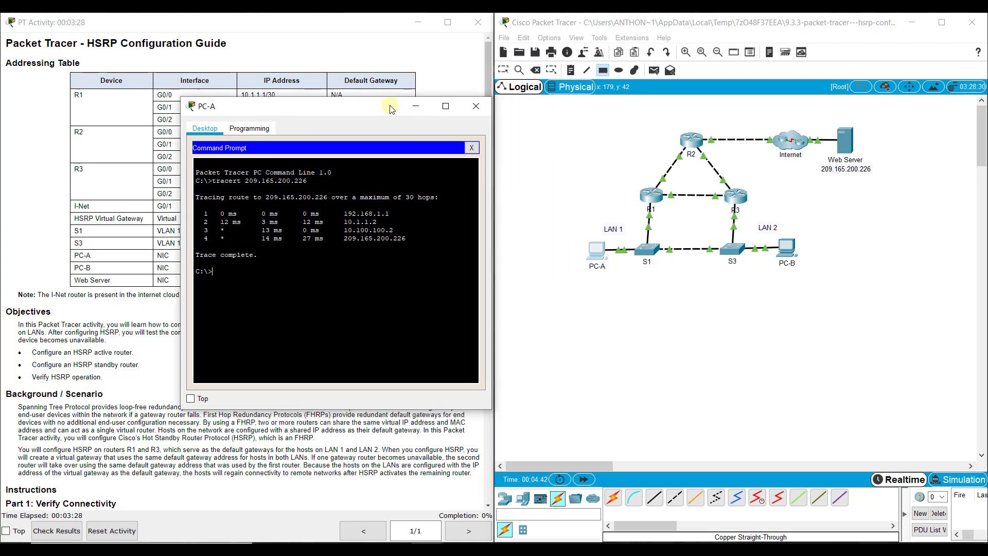
Highlight PC-A's first two hops, 192.168.1.1 and 10.1.1.2, alongside router R1.
left_click(583, 116)
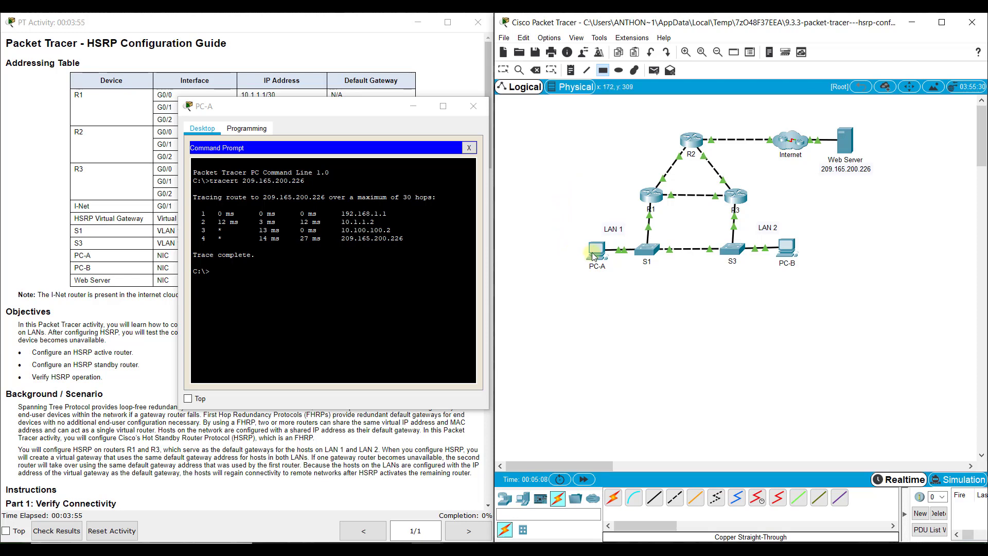
left_click_drag(340, 213, 390, 213)
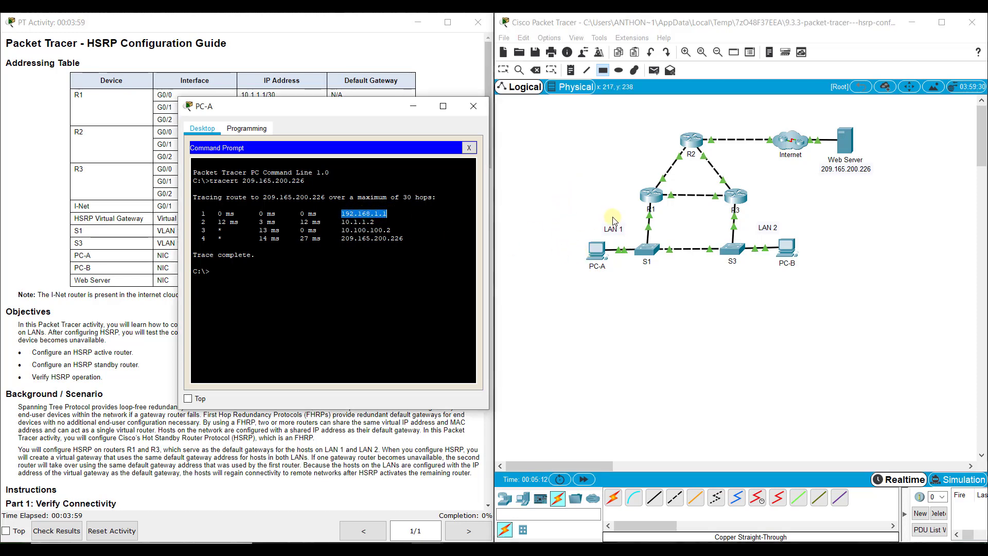
left_click_drag(635, 212, 660, 223)
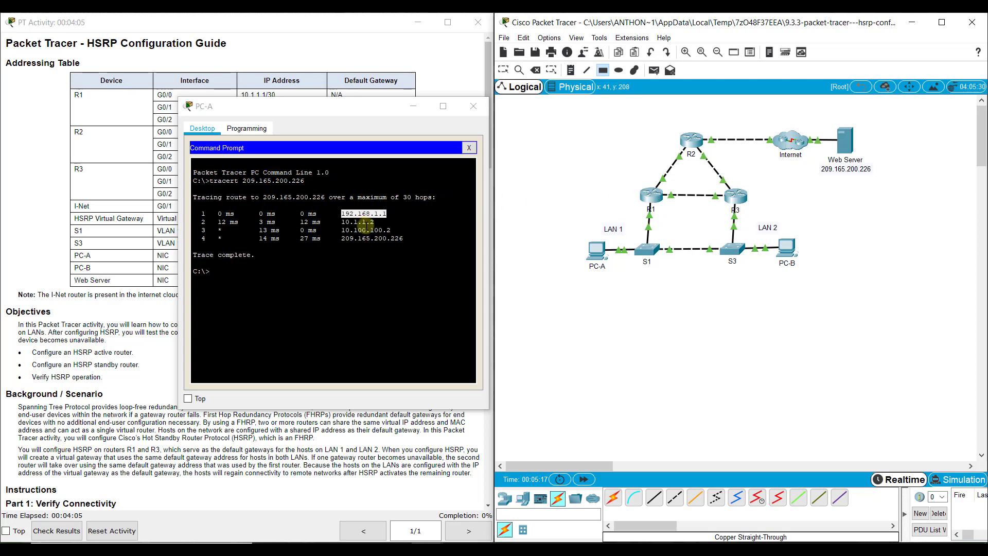
left_click_drag(341, 222, 374, 222)
left_click_drag(324, 106, 309, 204)
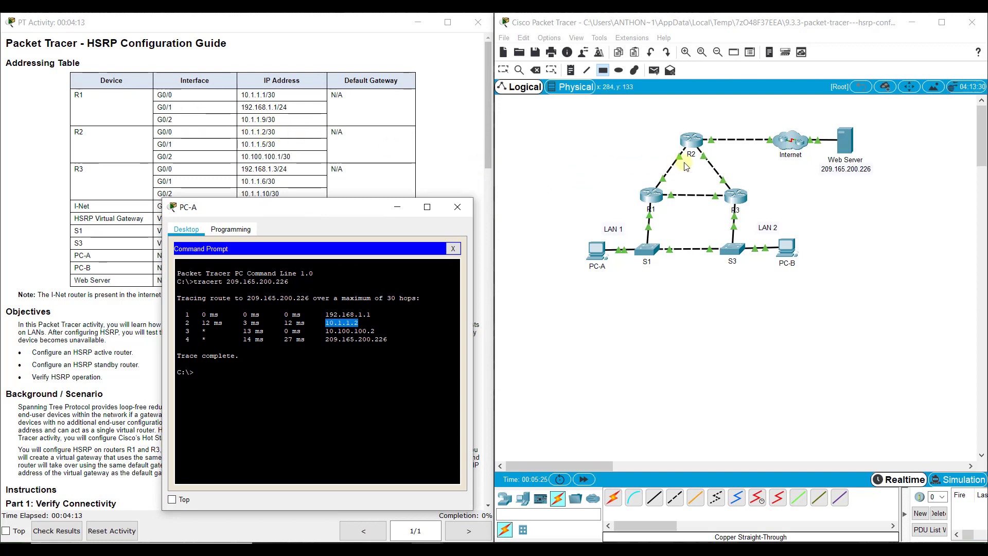
left_click(663, 150)
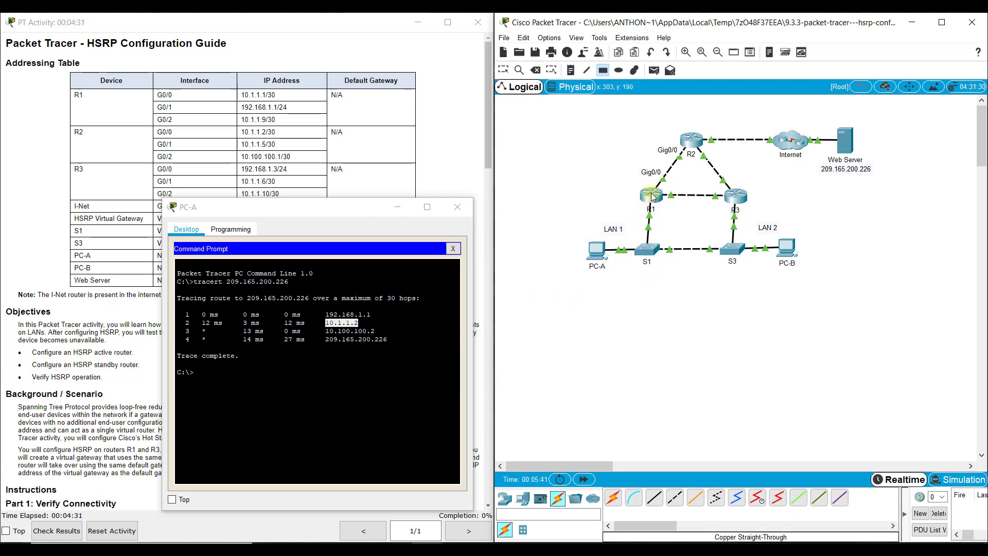
Compare R1 and R2, mark hops 10.100.100.2 and 209.165.200.226, then close PC-A.
mouse_move(651, 200)
mouse_move(692, 144)
left_click_drag(375, 331, 328, 320)
left_click_drag(246, 207, 142, 208)
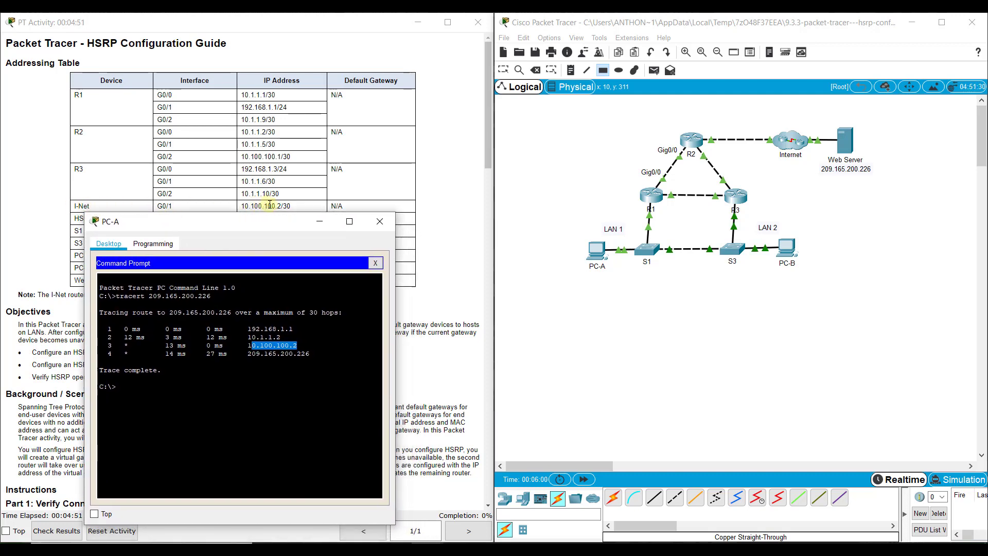
left_click(770, 138)
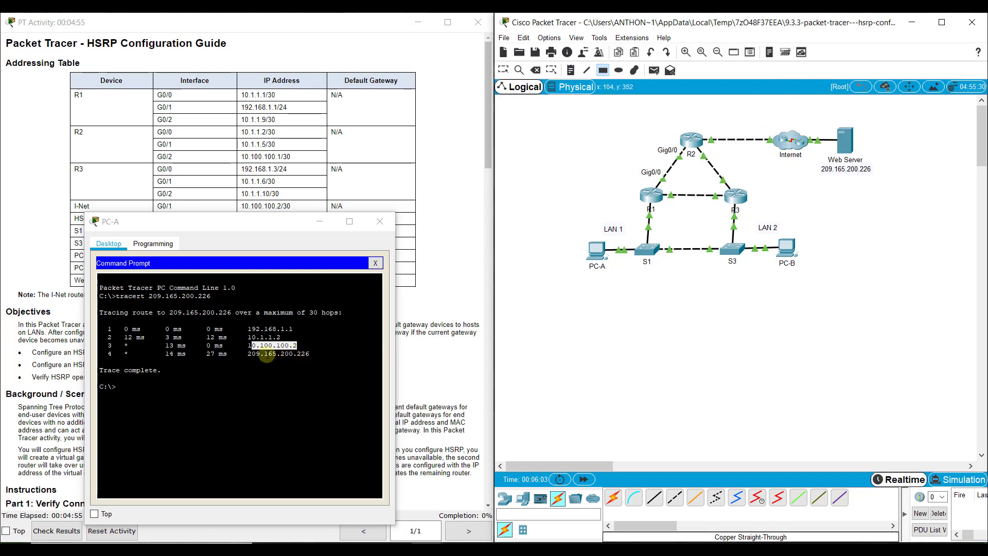
left_click_drag(248, 354, 314, 354)
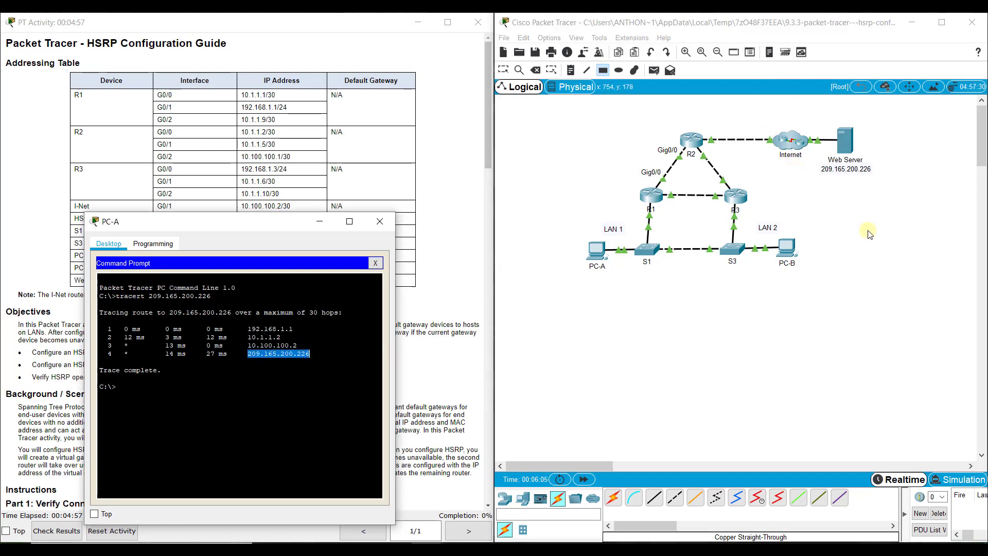
left_click(600, 259)
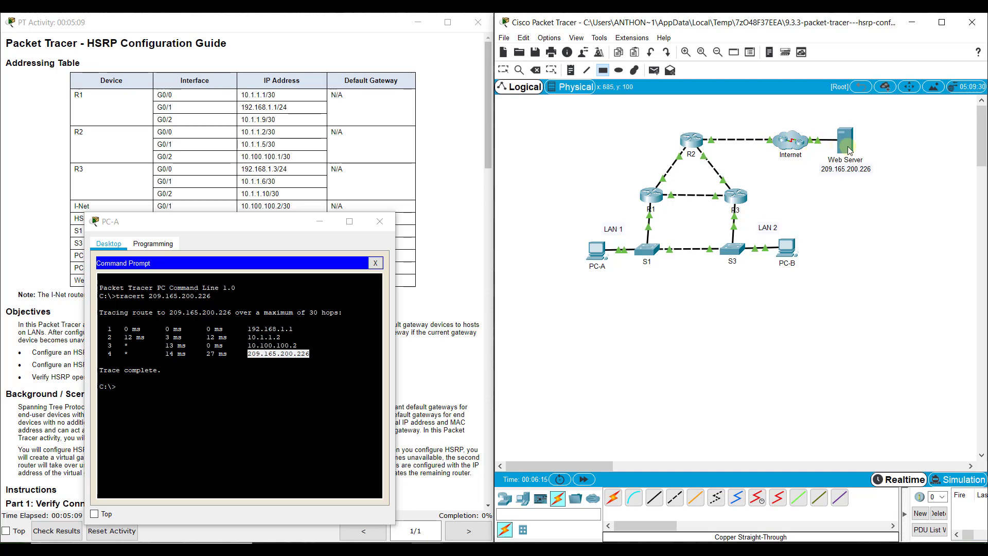
left_click(178, 387)
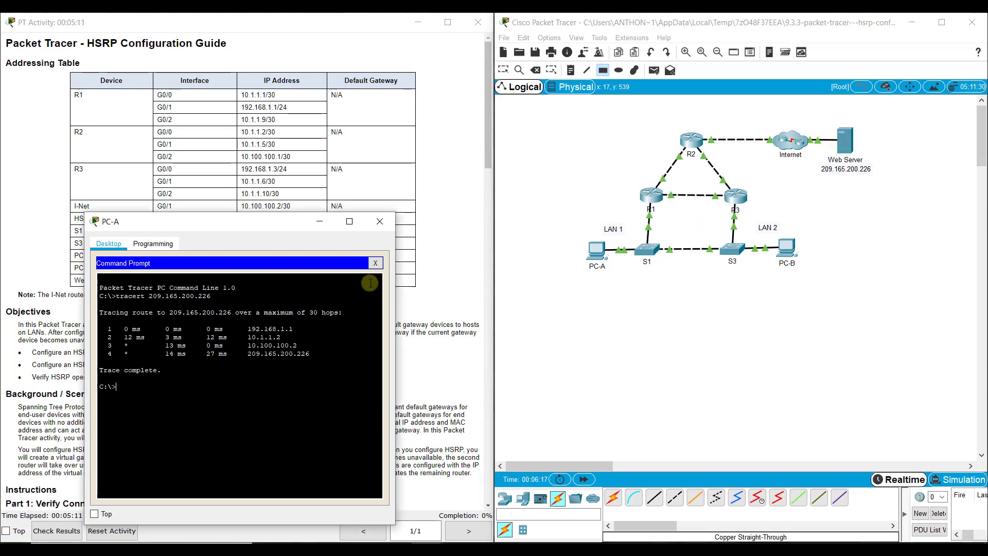
left_click(379, 222)
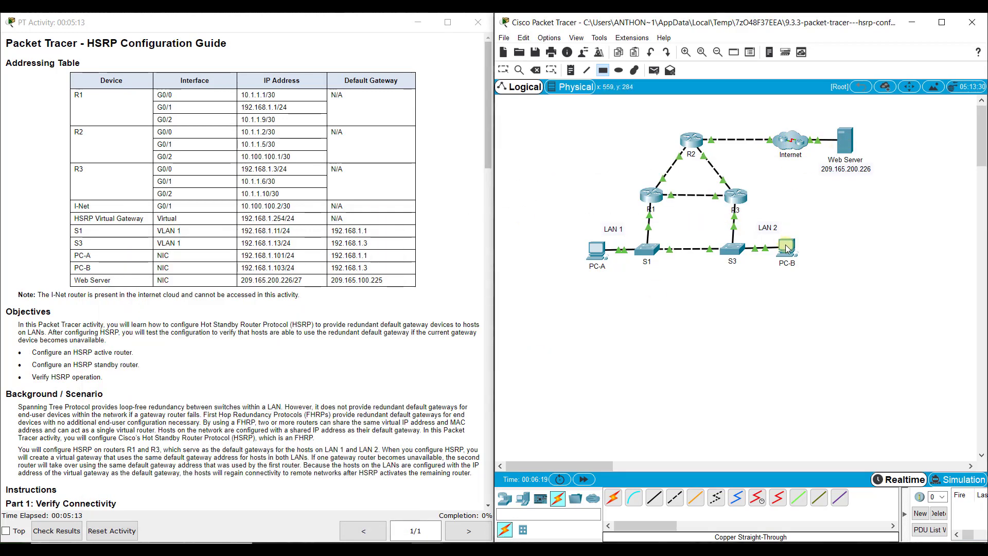
Trace from PC-B to 209.165.200.226 in its Command Prompt, rerunning the recalled command.
left_click(788, 250)
left_click(571, 202)
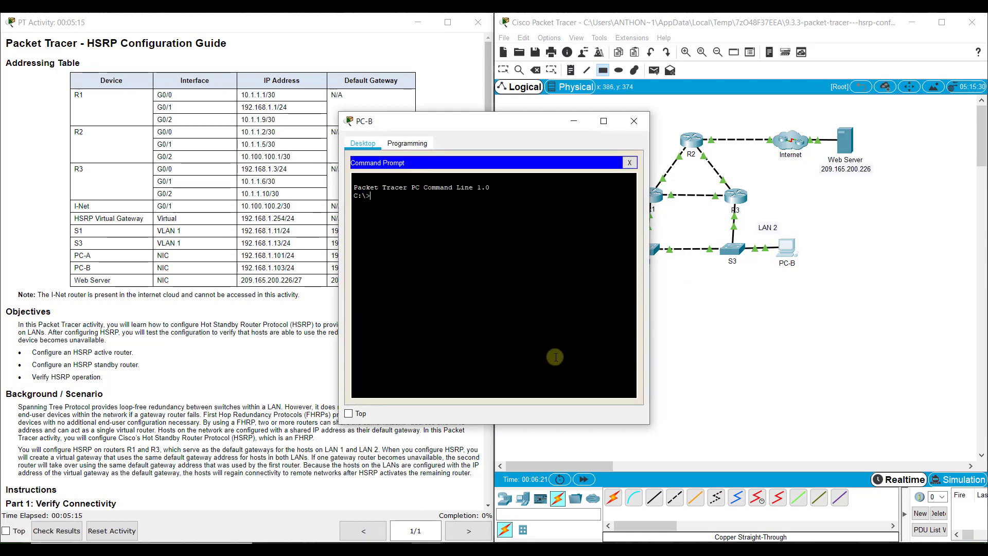
type("tracert 209.165.200.226")
key("Return")
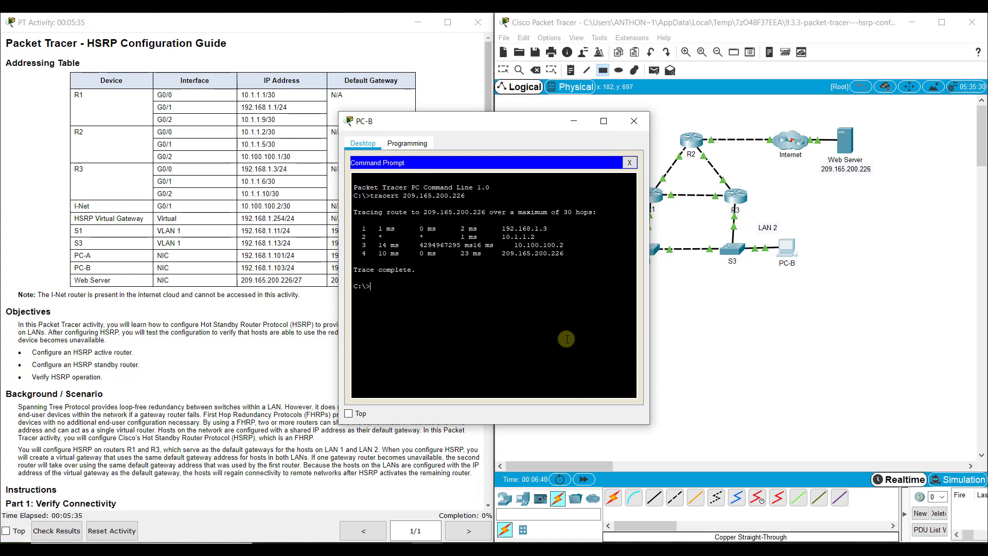
key("Up")
key("Return")
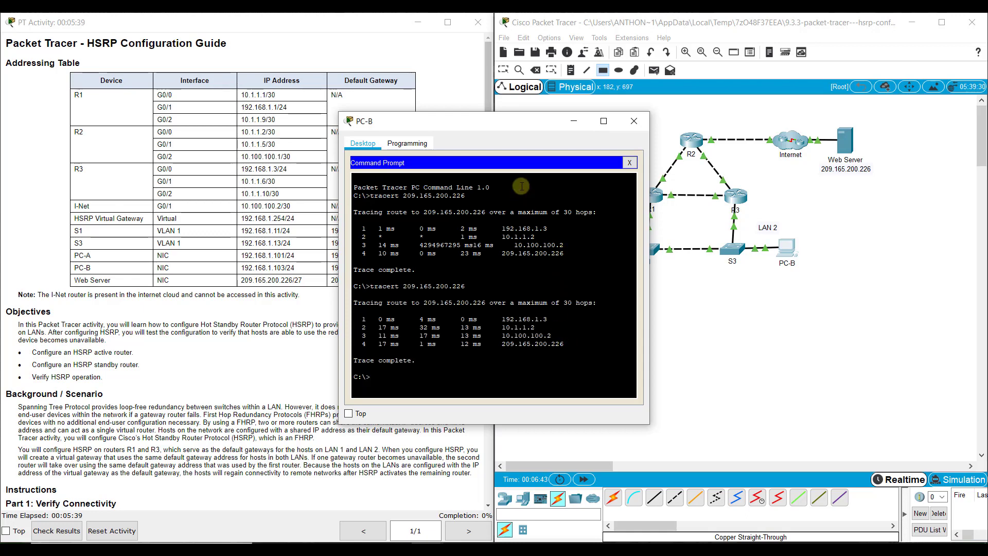
left_click_drag(512, 125, 376, 114)
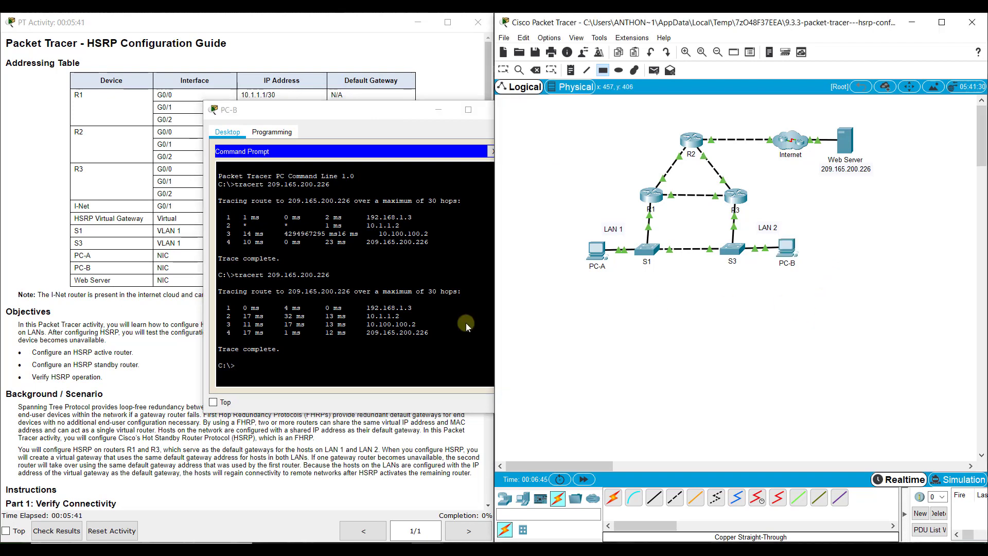
Highlight hops 192.168.1.3, 10.100.100.2 and 209.165.200.226 in PC-B's trace output.
left_click_drag(413, 307, 367, 308)
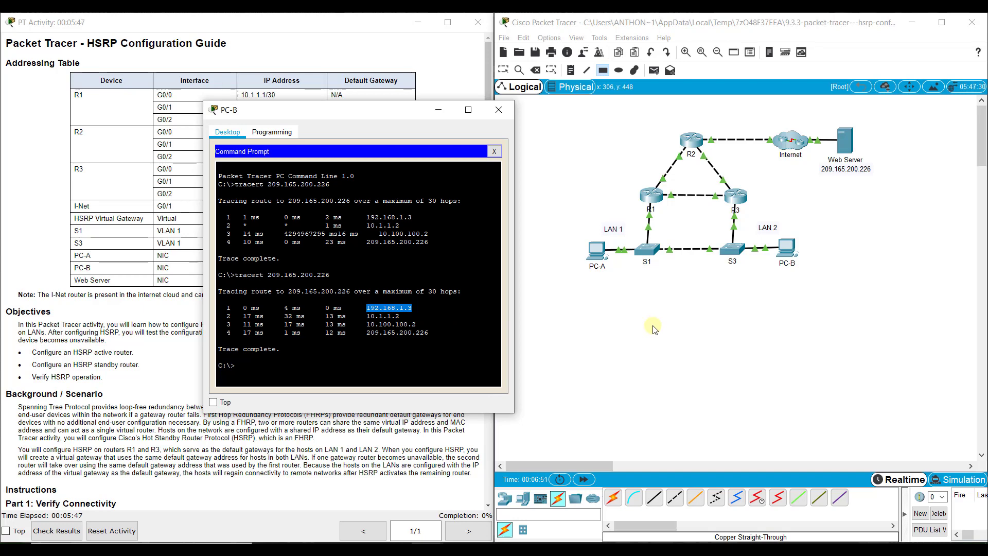
left_click(810, 281)
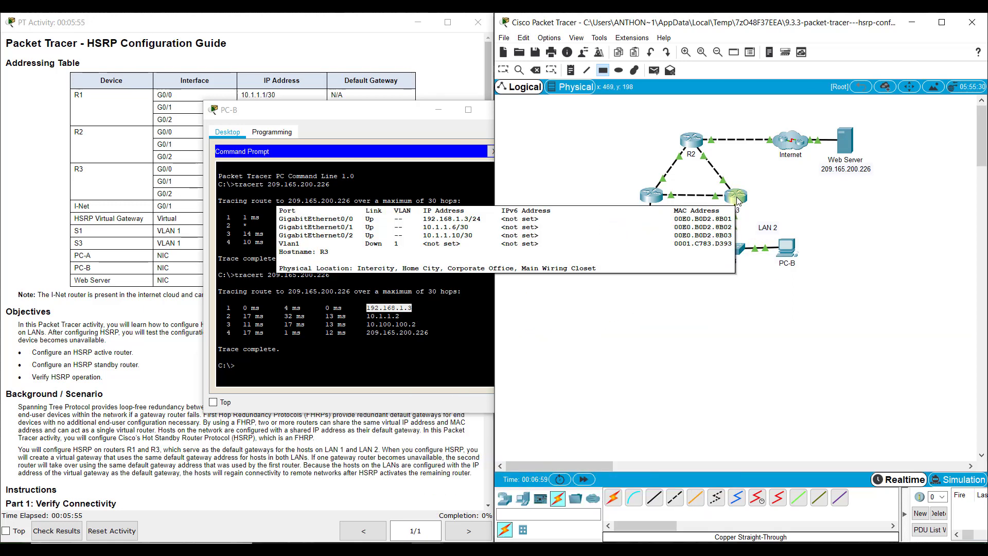
left_click(395, 309)
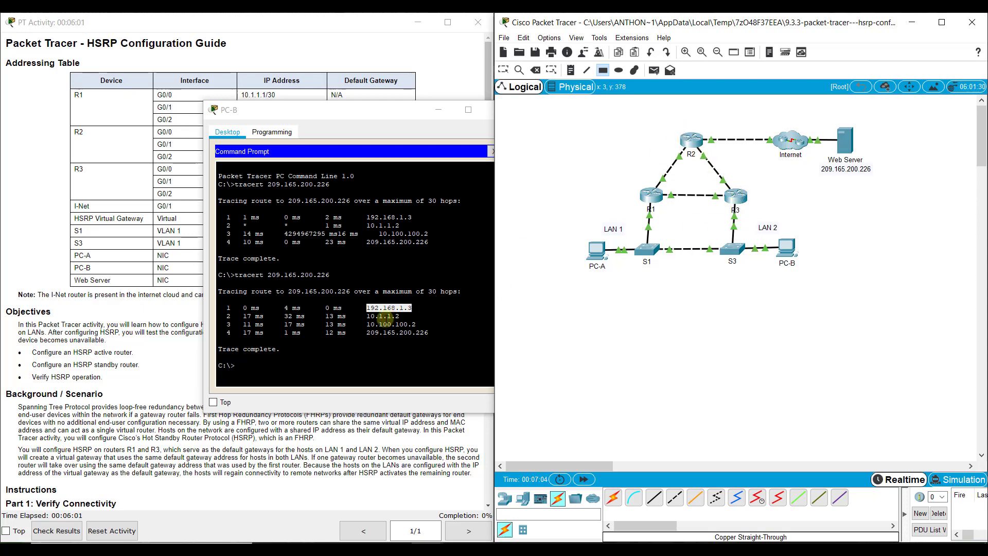
left_click_drag(366, 324, 416, 325)
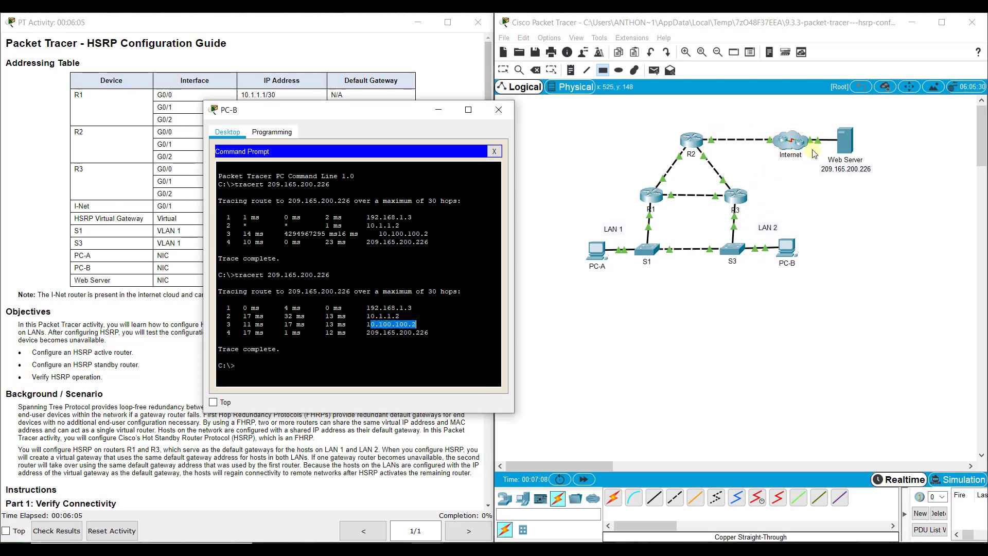
left_click_drag(364, 332, 428, 332)
left_click(852, 318)
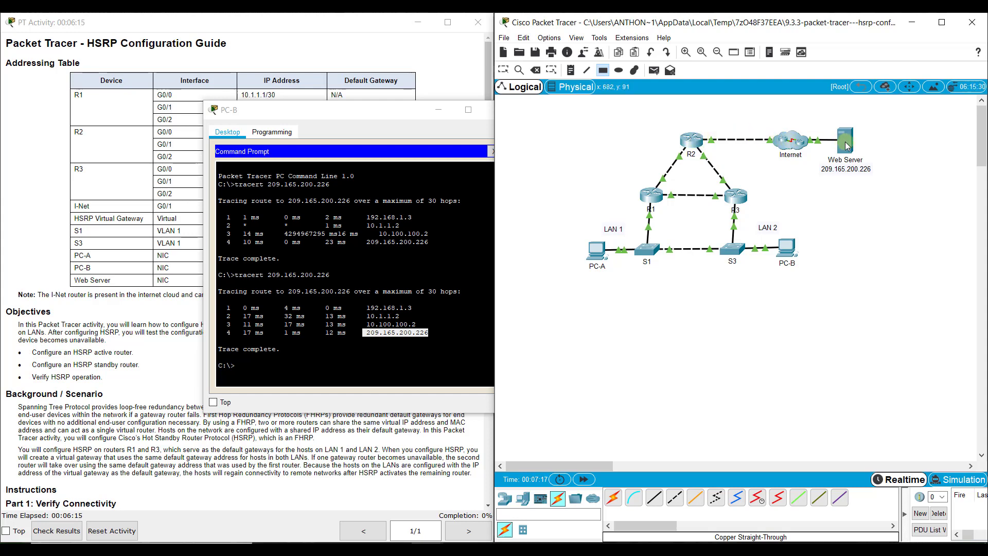
left_click(405, 122)
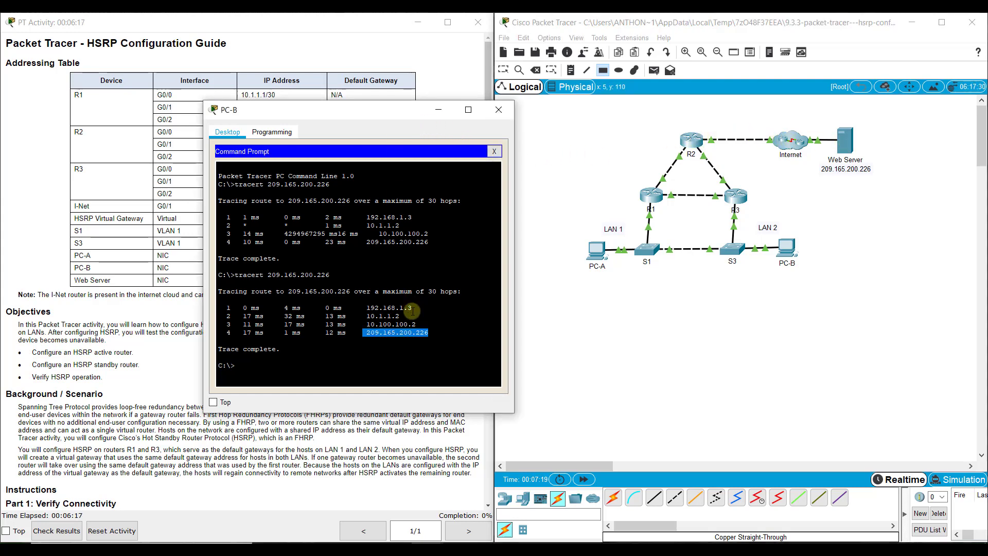
left_click(429, 349)
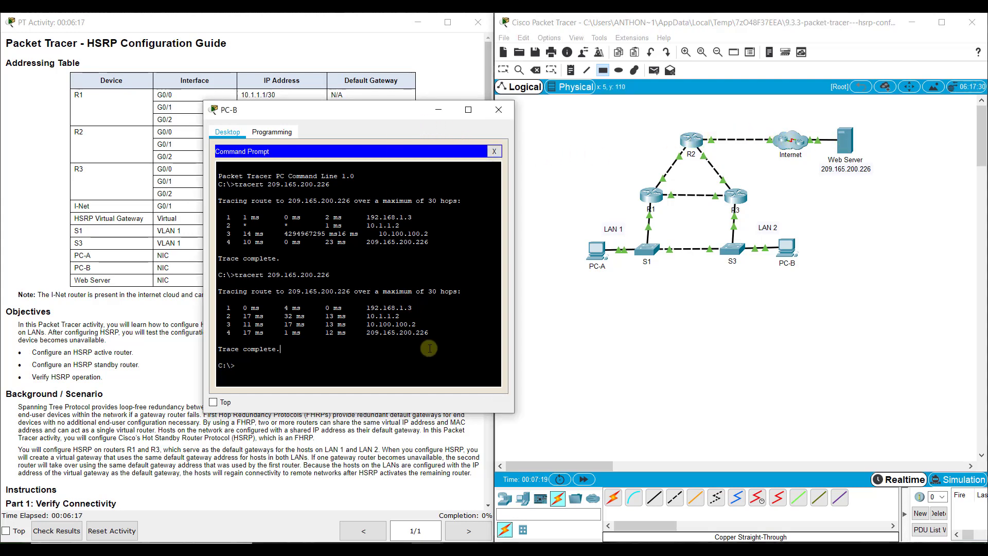
Close PC-B and scroll the activity instructions down to Part 1 Step 3.
left_click(502, 110)
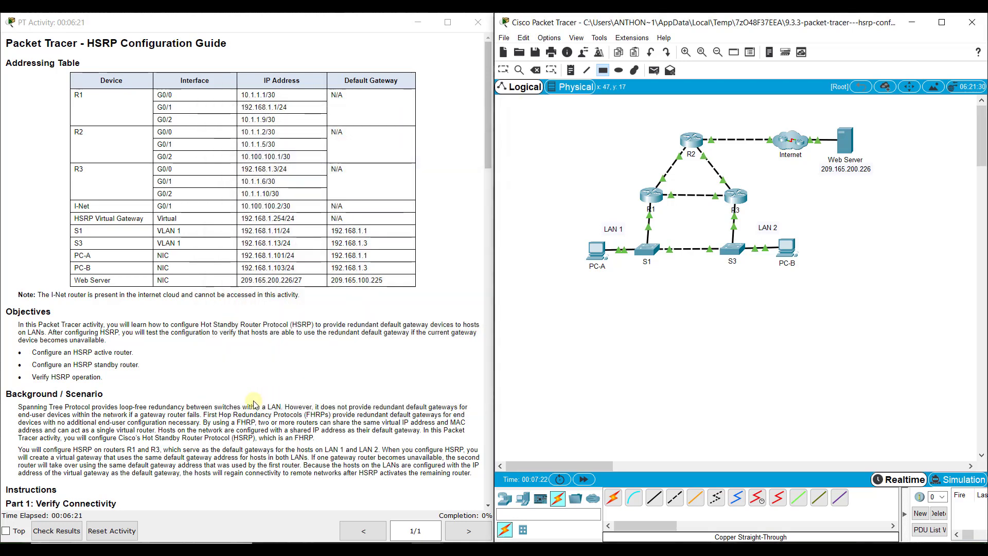
scroll(226, 379, "down", 1)
scroll(226, 379, "down", 7)
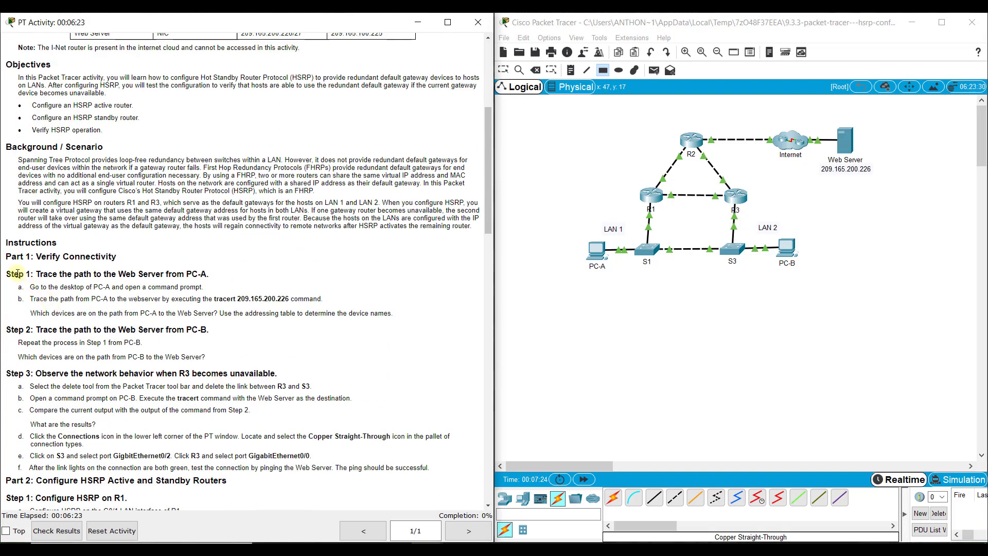
left_click_drag(18, 275, 234, 356)
left_click(234, 356)
scroll(234, 329, "down", 4)
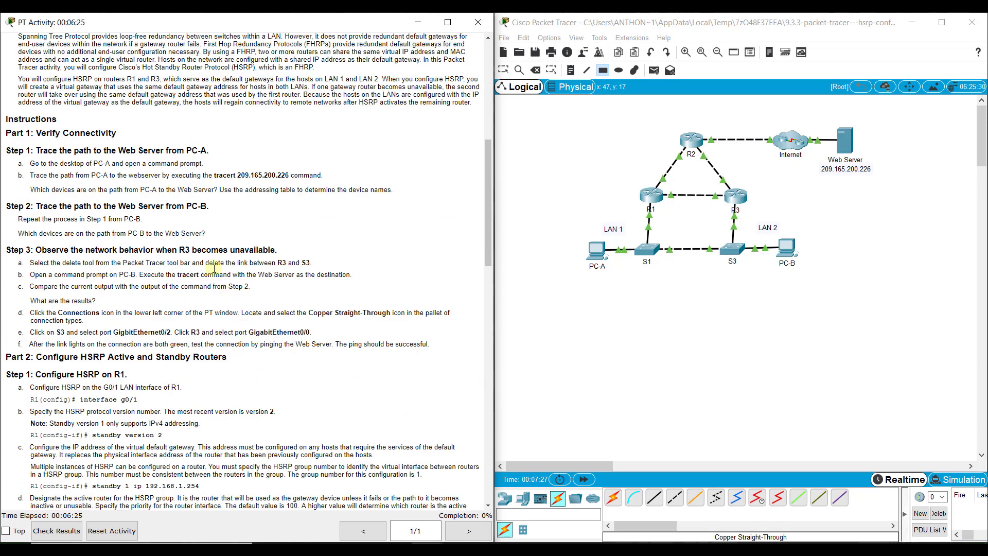
left_click(781, 311)
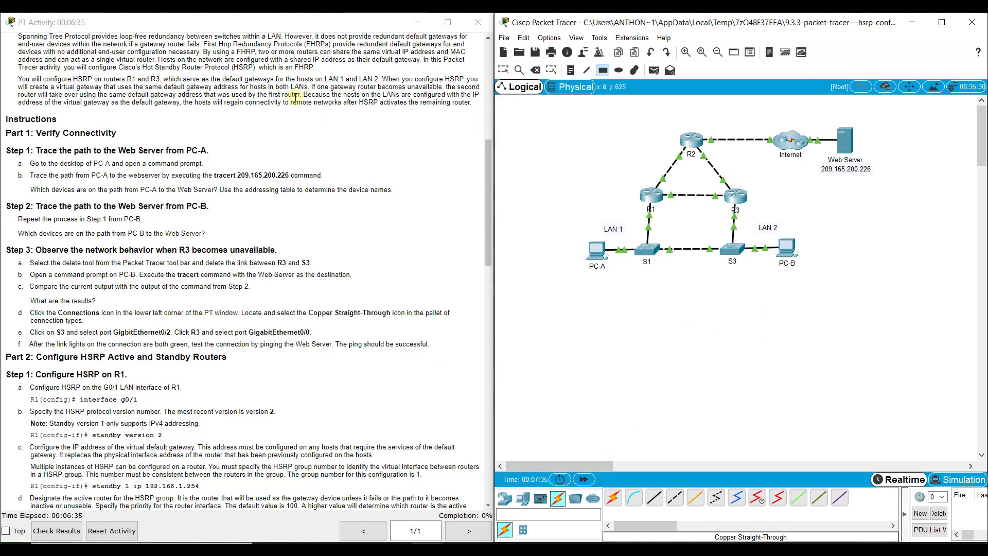
Delete the R3–S3 cable with the Delete tool, then return to the Select tool.
left_click(535, 70)
left_click(535, 70)
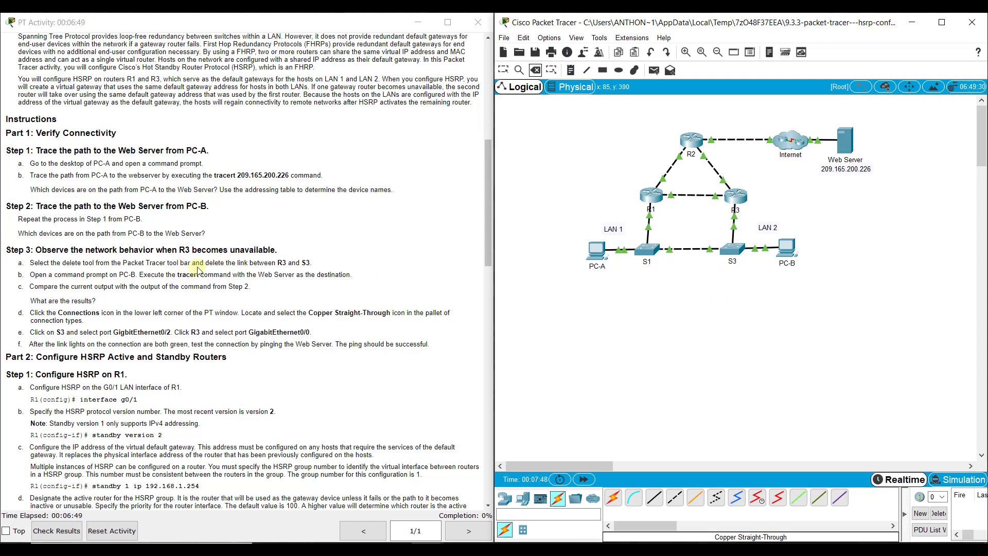
left_click(734, 225)
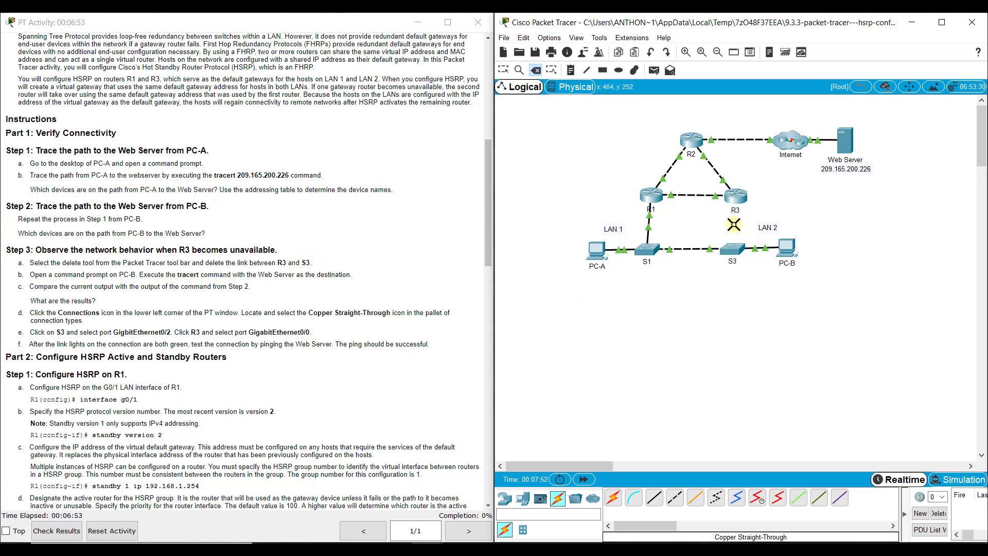
left_click(504, 72)
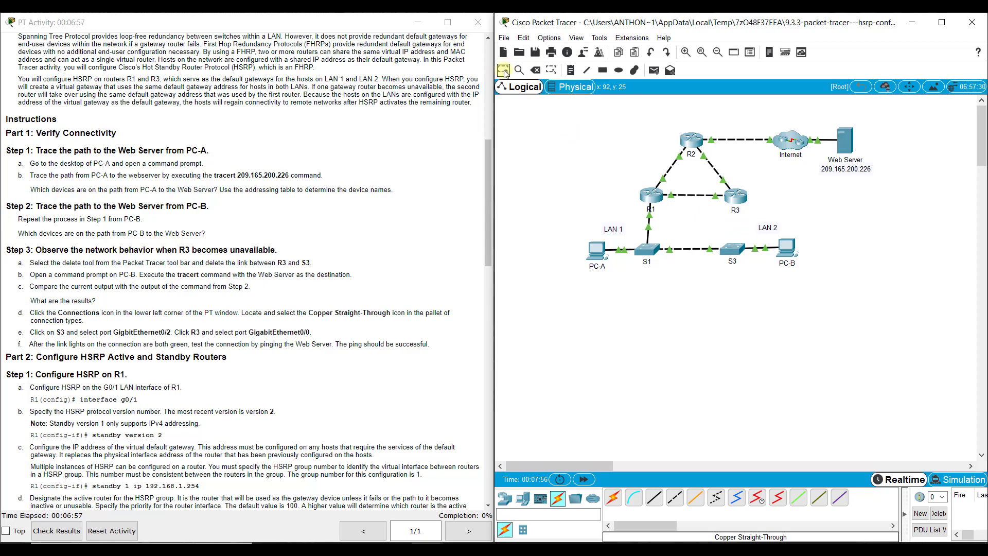
left_click(732, 209)
Rerun tracert 209.165.200.226 from PC-B's Command Prompt with the R3–S3 link removed.
left_click(786, 249)
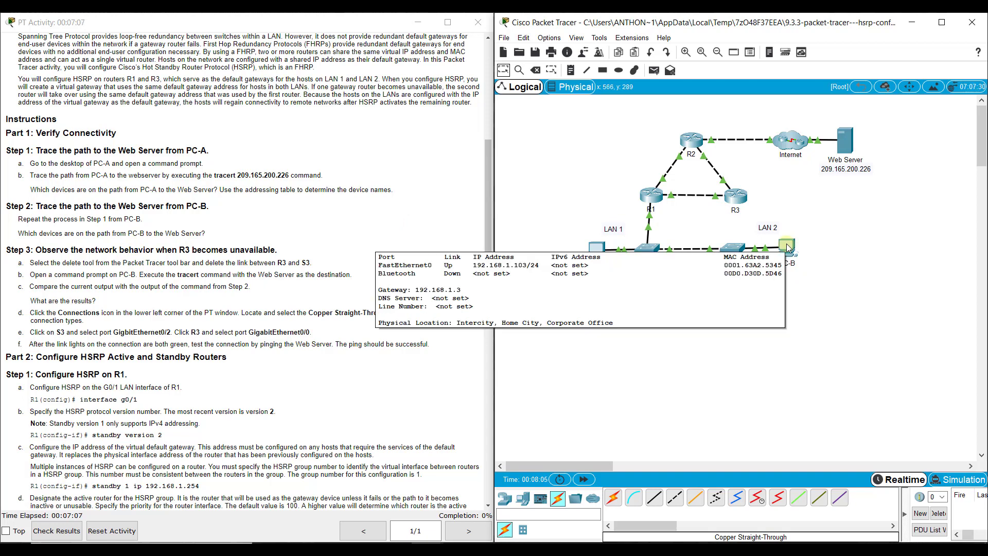
left_click(510, 132)
left_click_drag(509, 131, 361, 131)
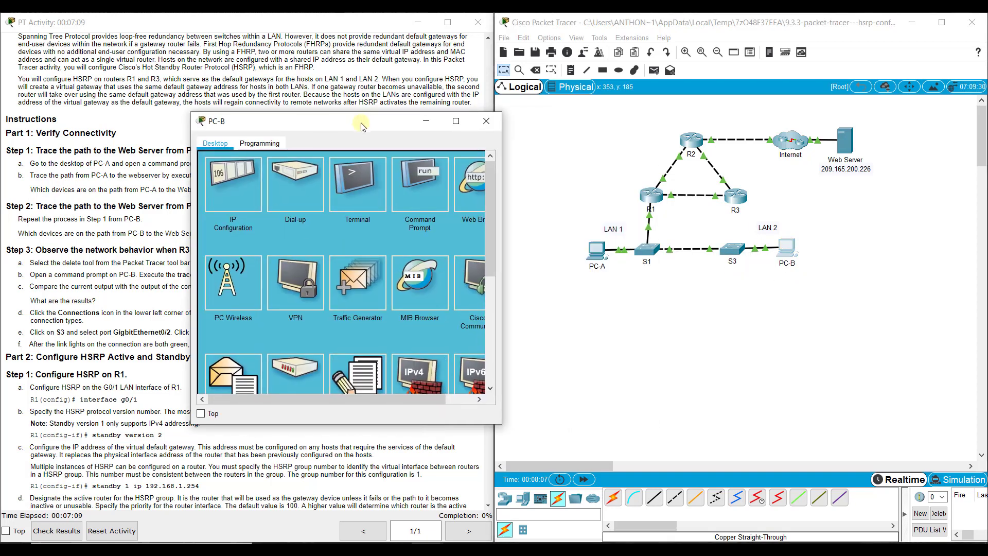
left_click(430, 184)
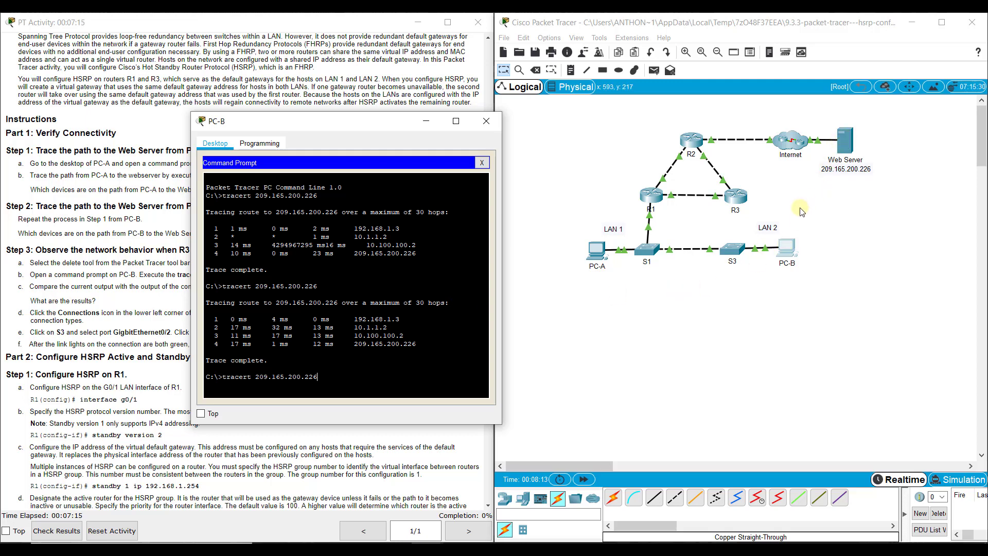
left_click(780, 296)
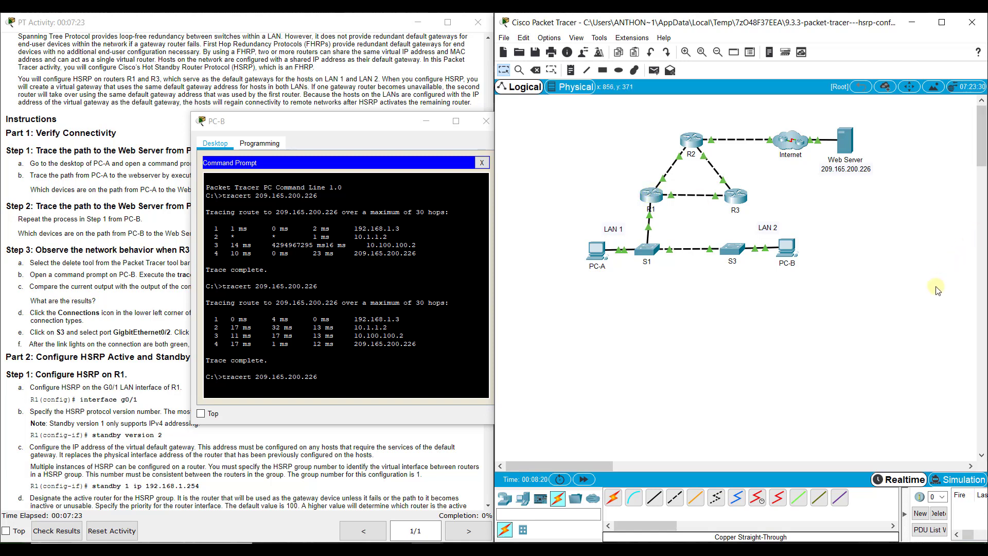
left_click(415, 379)
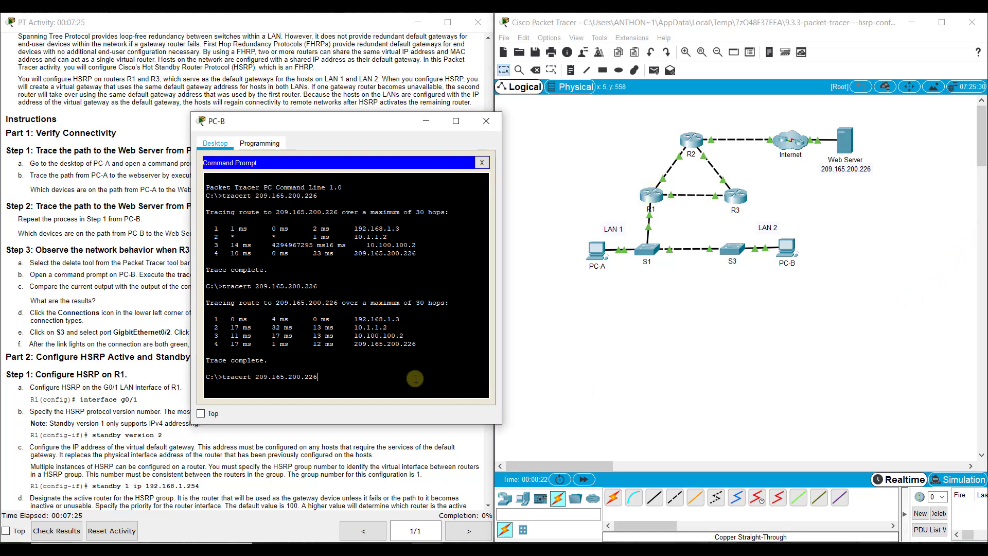
key("Return")
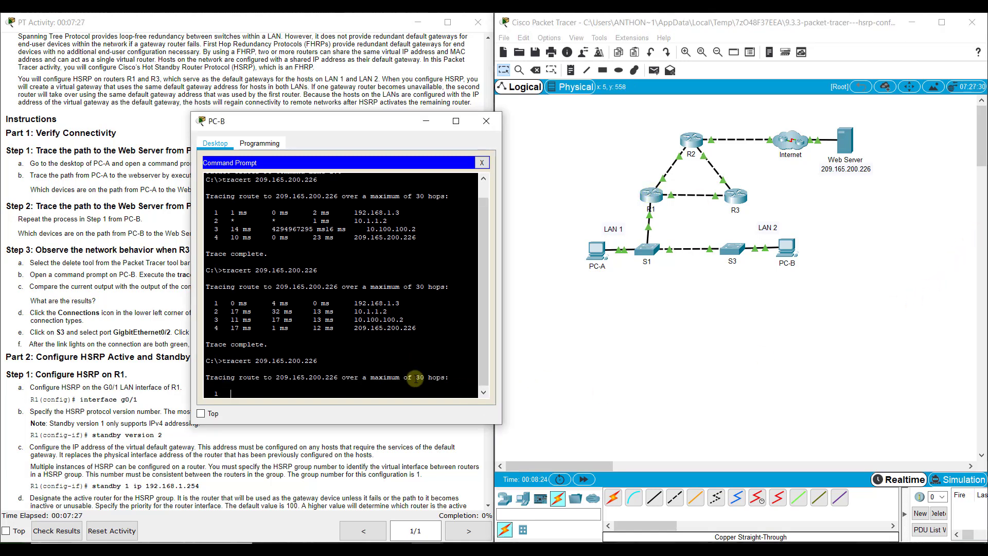
Wait while PC-B's trace to 209.165.200.226 reports Request timed out on each hop.
left_click_drag(731, 297, 760, 292)
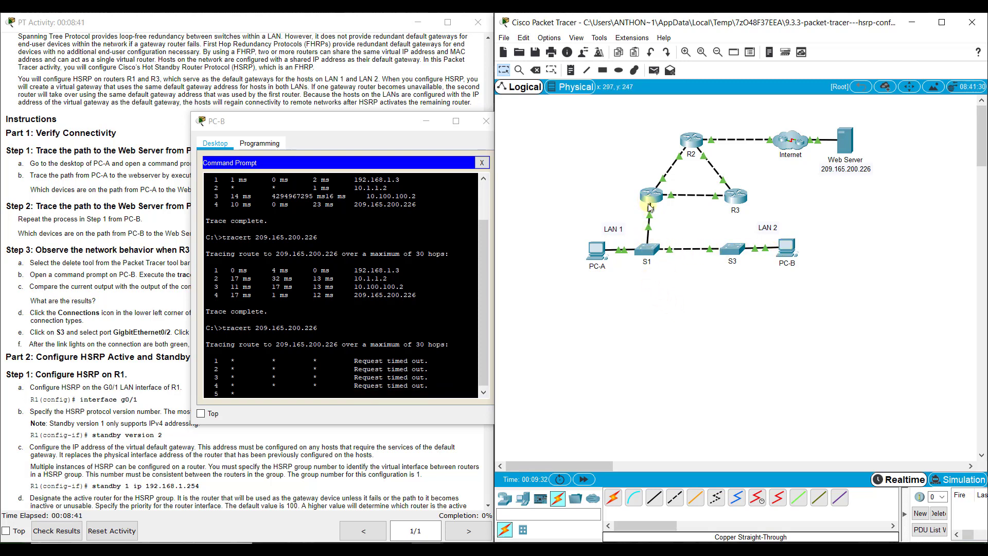
Close PC-B and cable R3's GigabitEthernet0/0 to an S3 port with copper straight-through.
left_click(486, 121)
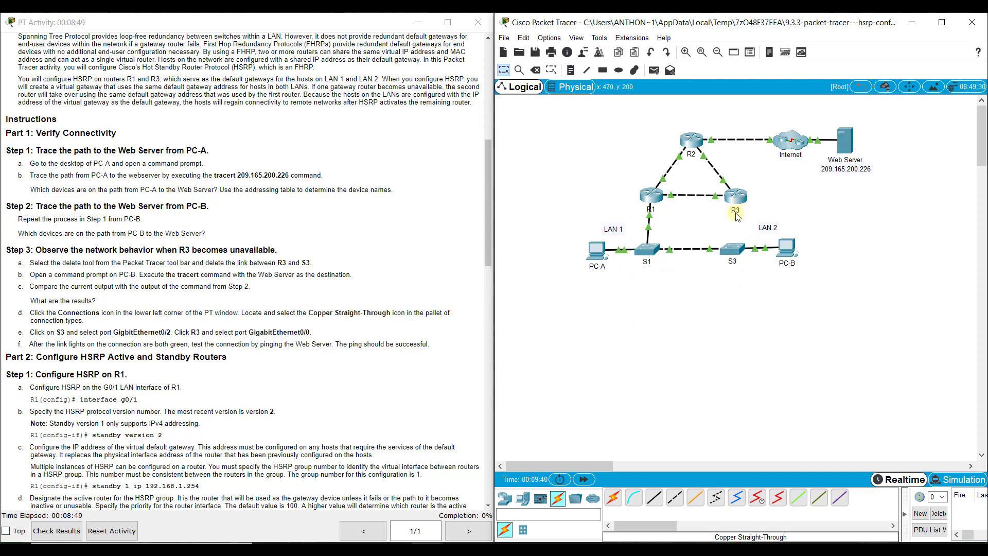
left_click_drag(816, 227, 770, 270)
left_click(657, 502)
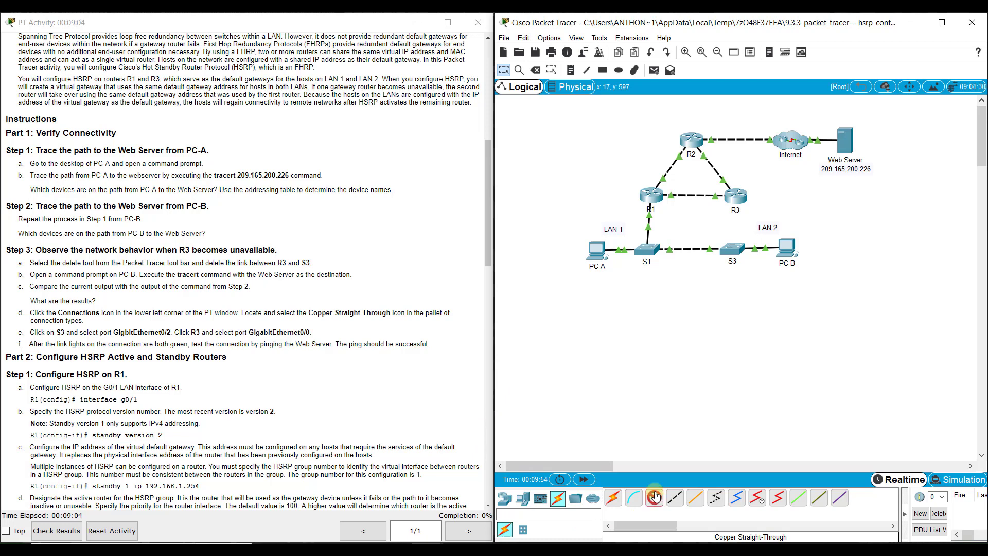
left_click(736, 193)
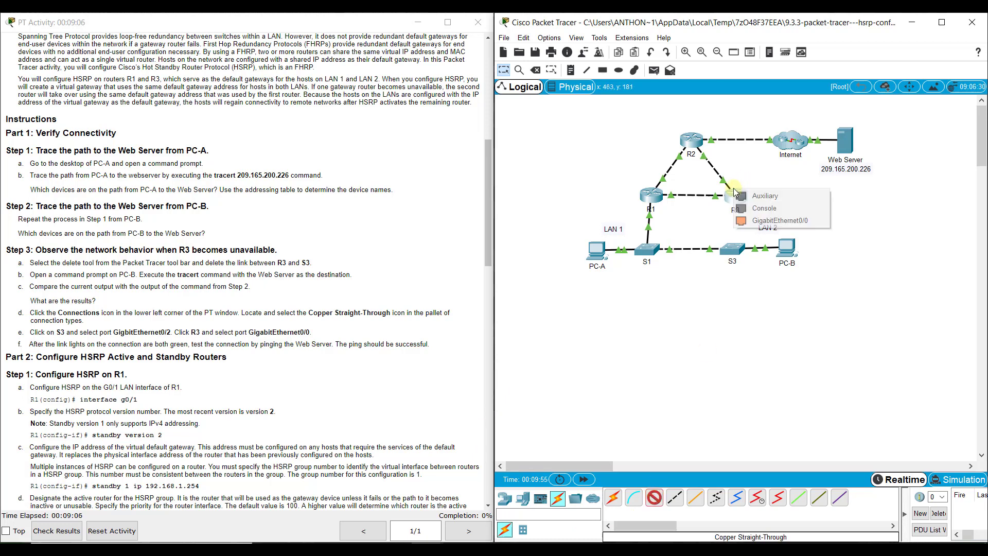
left_click(773, 225)
left_click(733, 248)
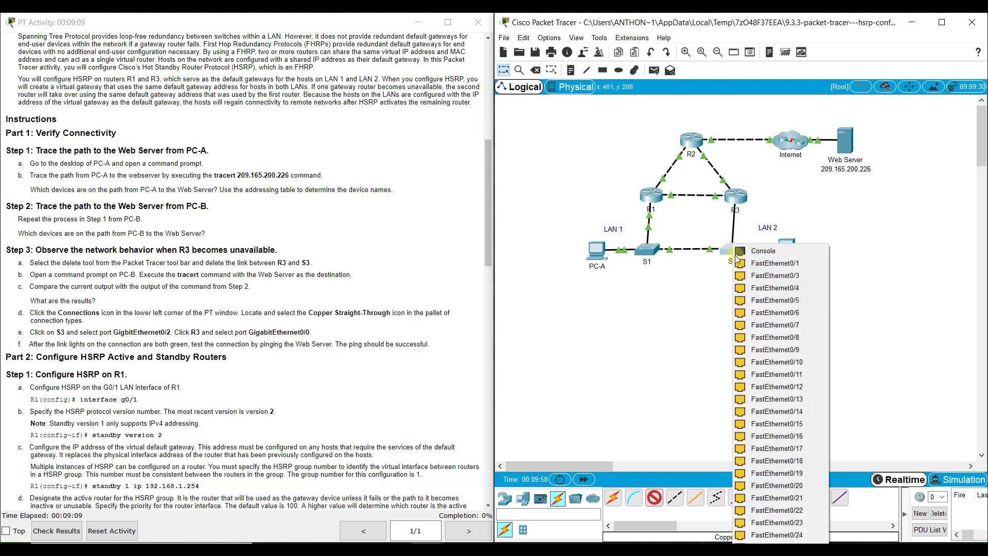
left_click(762, 542)
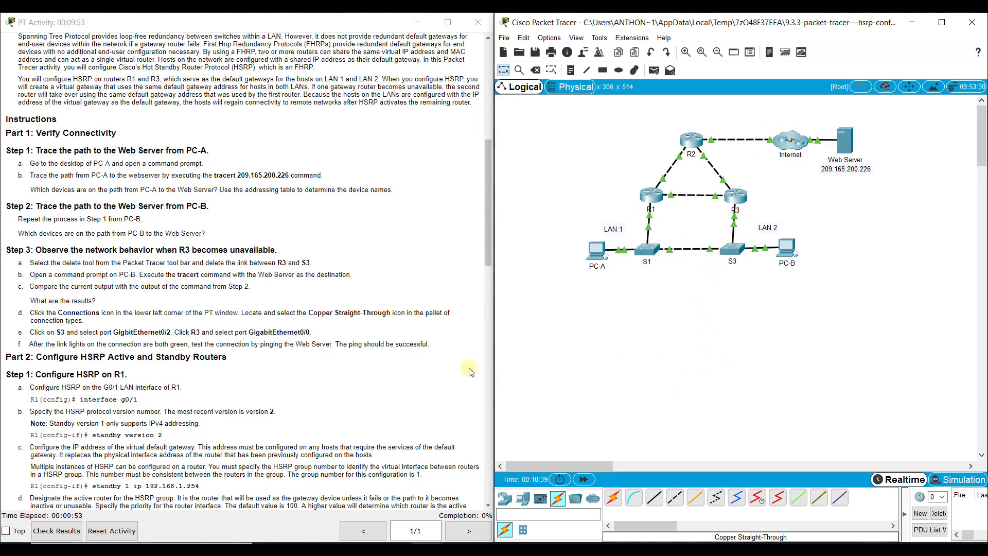
Scroll the guide to the Part 2 HSRP steps and open R1's CLI.
scroll(231, 361, "down", 3)
scroll(230, 361, "down", 6)
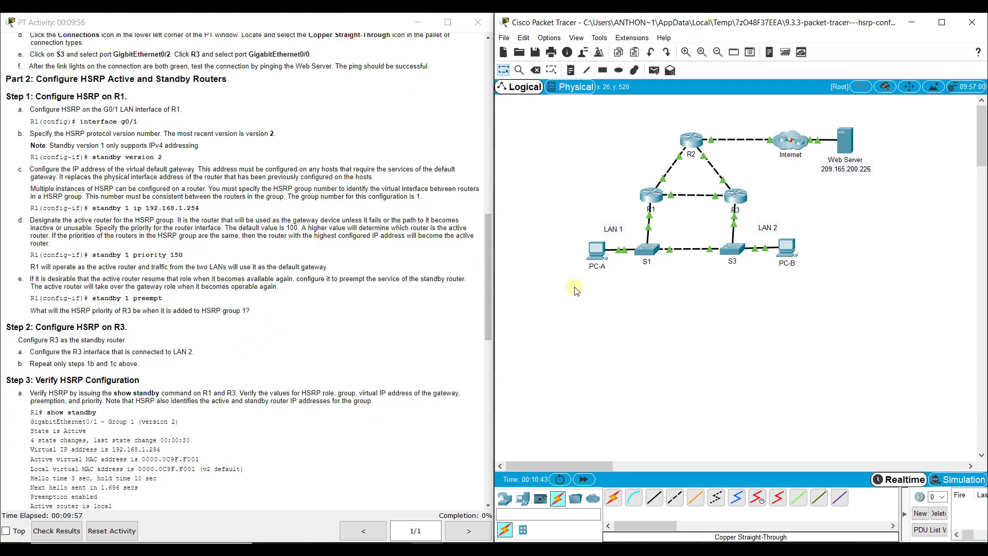
left_click(651, 198)
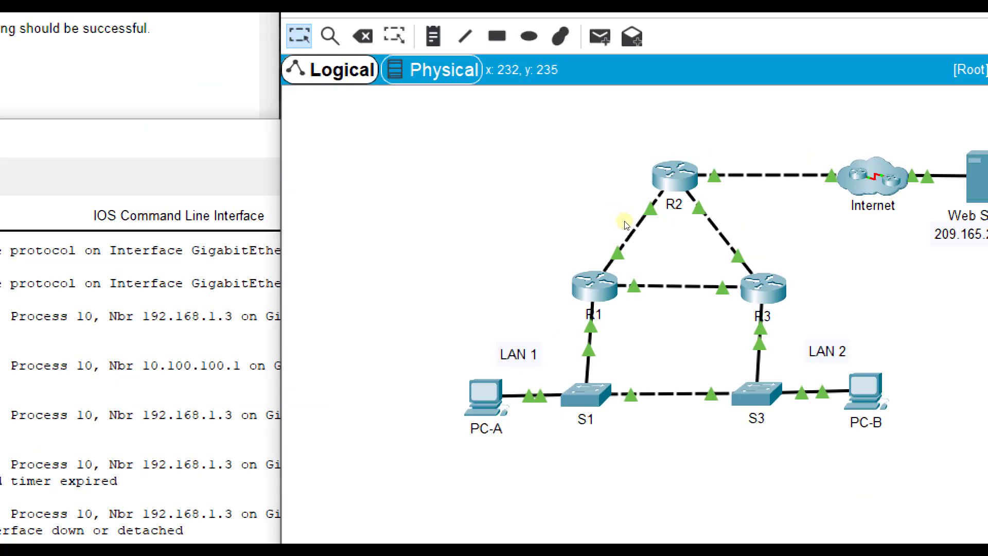
left_click_drag(557, 311, 735, 328)
left_click(612, 211)
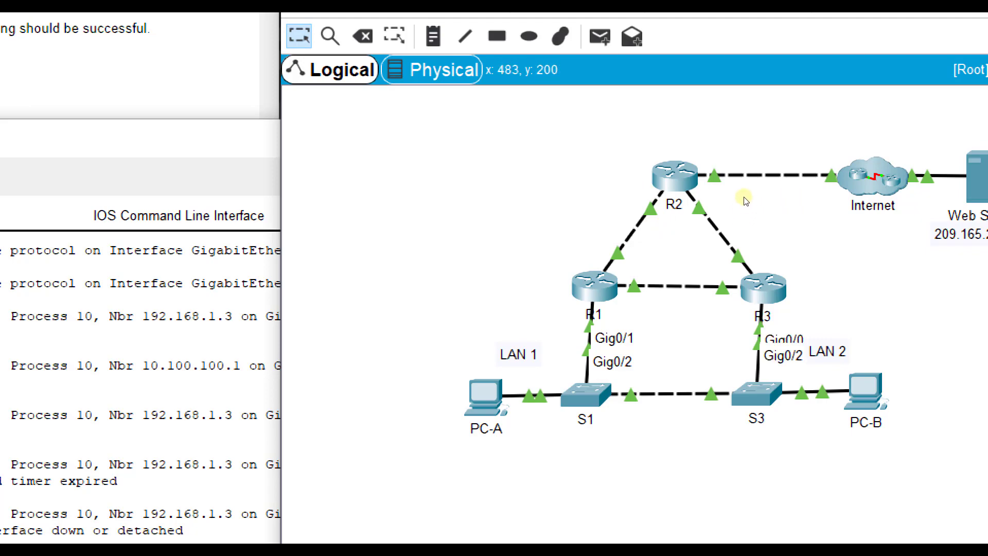
On R1, enter privileged and global configuration modes, then interface g0/1.
left_click(594, 287)
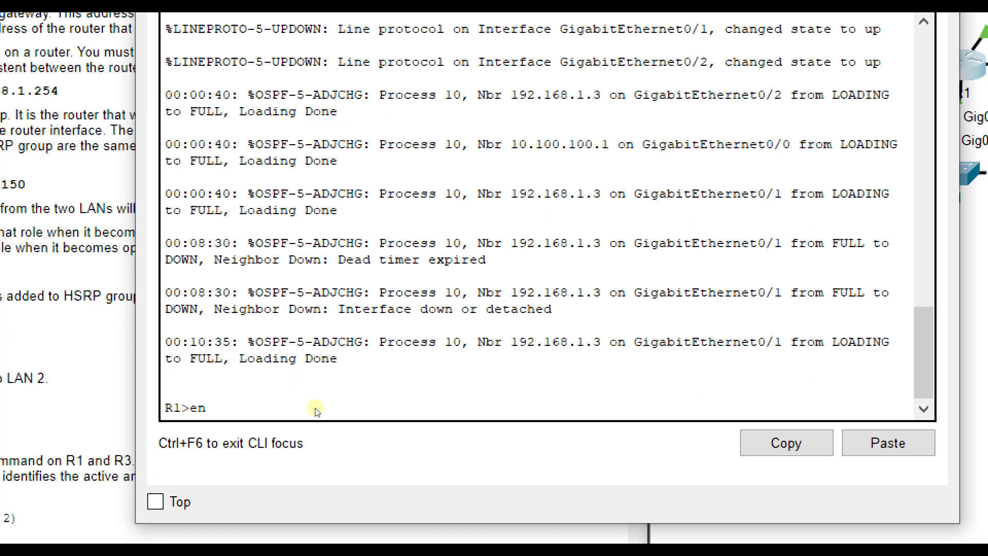
type("en")
key("Return")
type("config t")
key("Return")
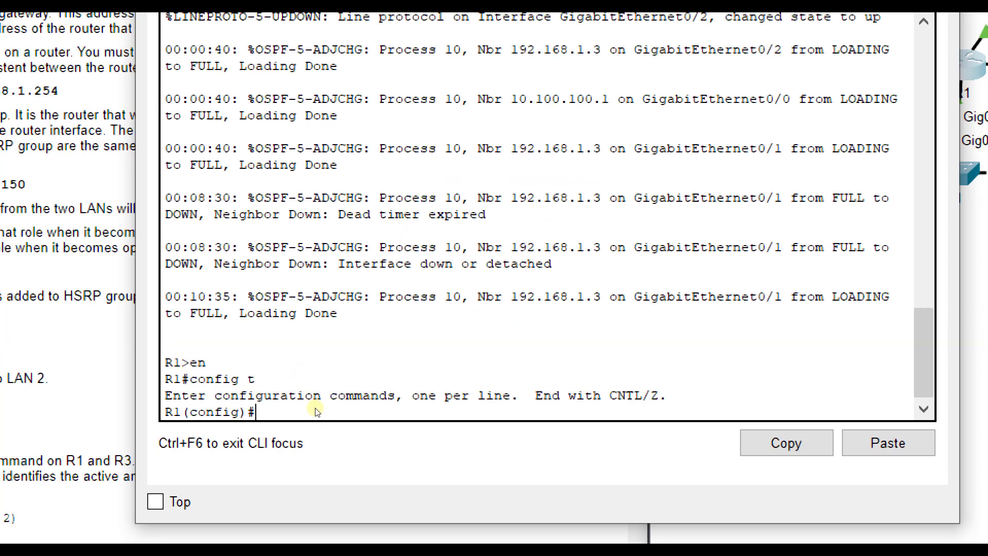
type("int g0/1")
key("Return")
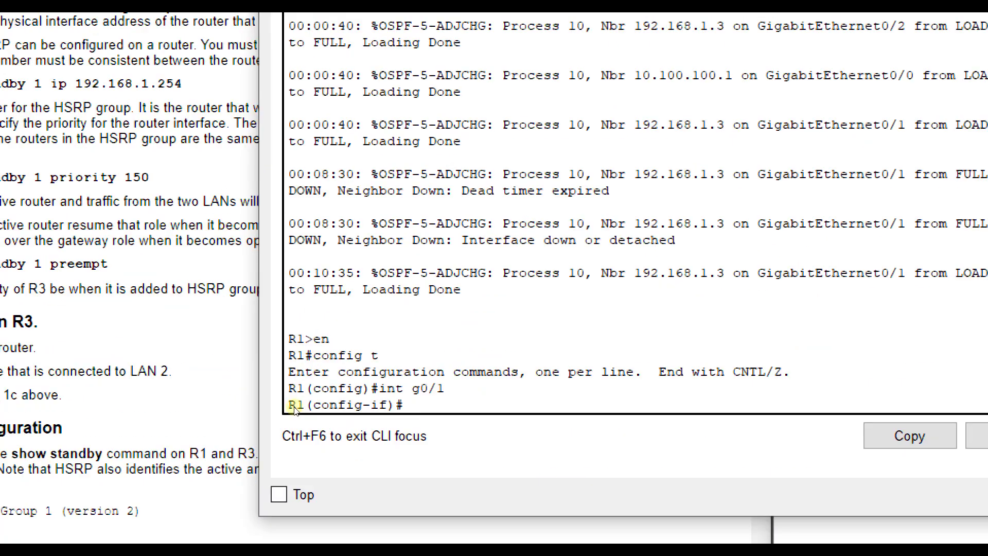
Apply 'standby version 2' and 'standby 1 ip 192.168.1.254' on R1's G0/1.
type("standby version 2")
key("Return")
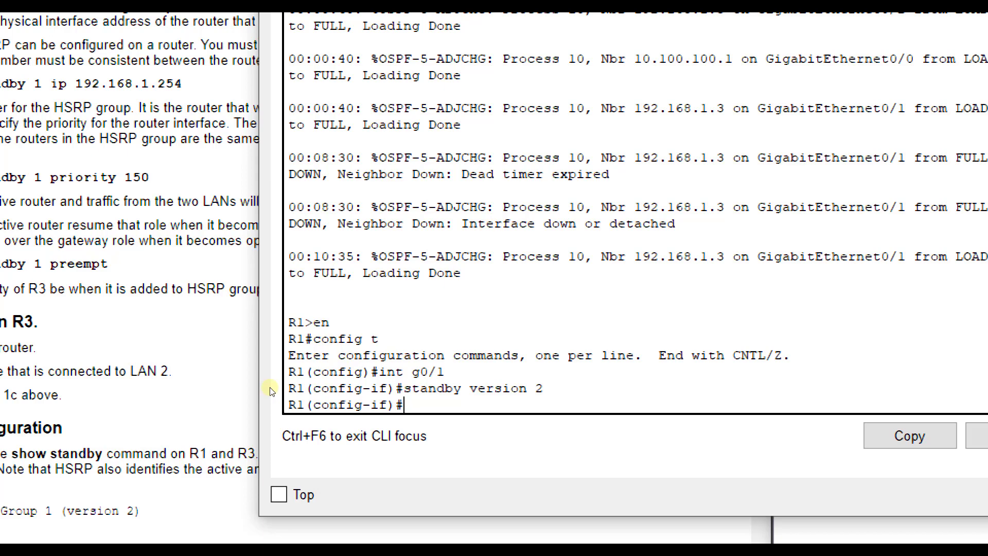
type("standby 1 ip1921")
key("BackSpace")
type(".168.1.25")
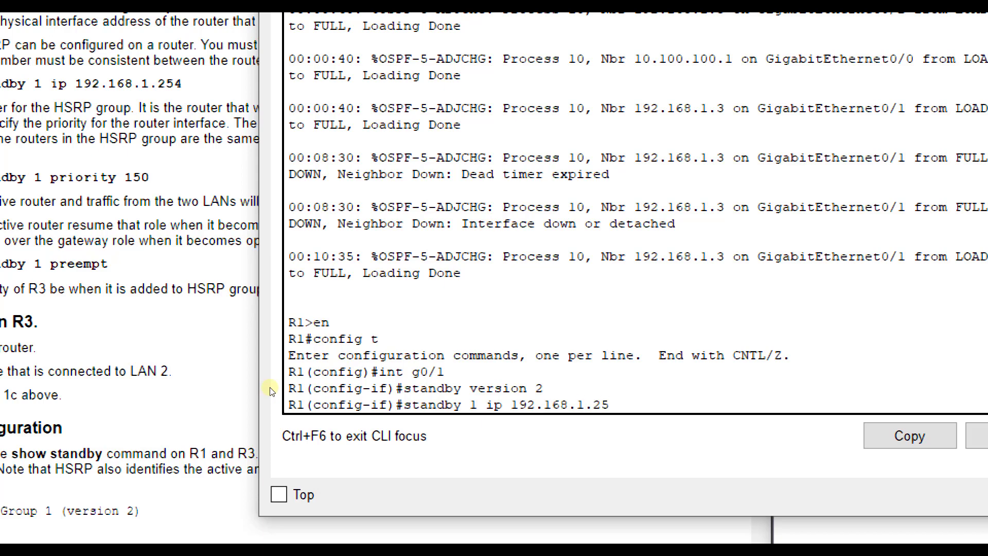
type("4")
key("Return")
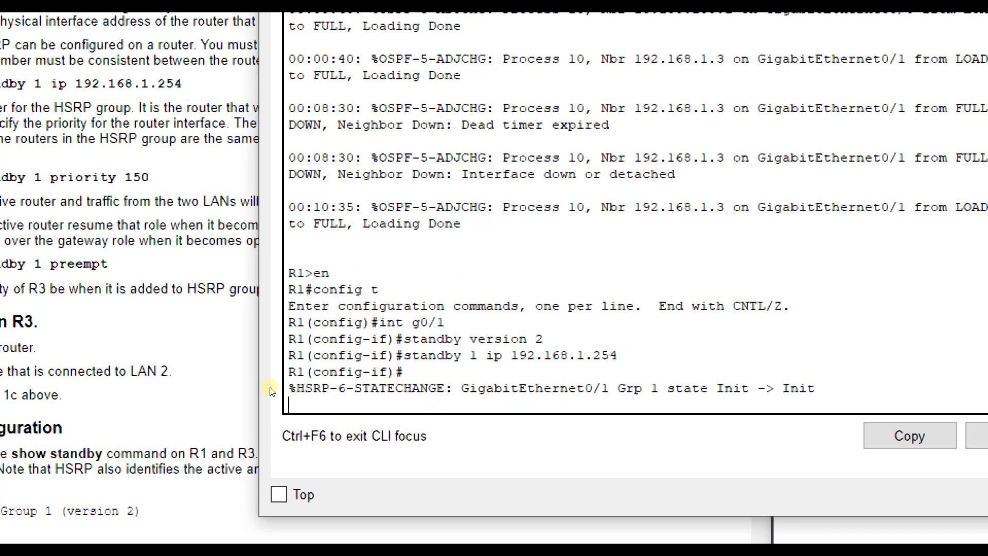
key("Return")
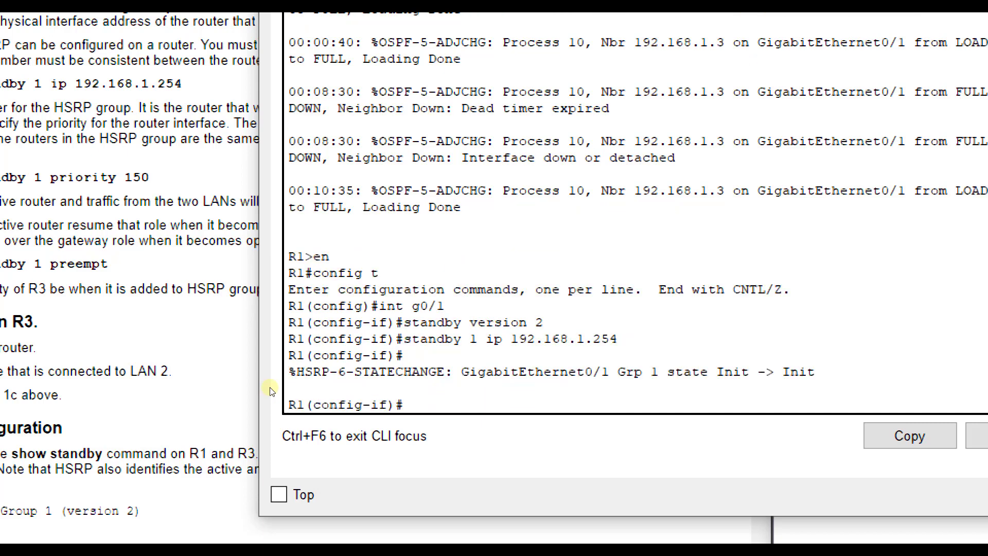
Set R1's HSRP group 1 priority to 150, enable preempt, and exit the interface.
type("standby 1 priority 150")
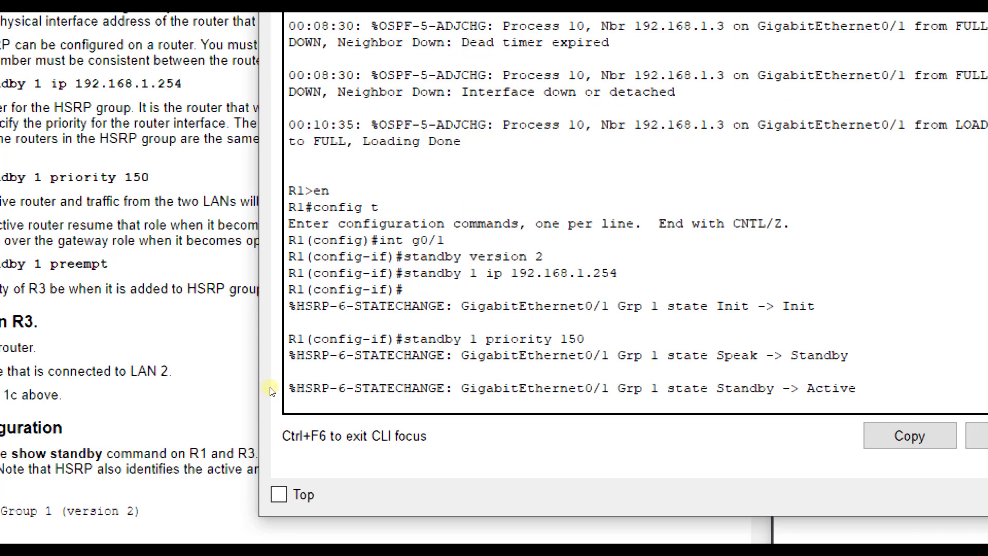
key("Return")
key("Up")
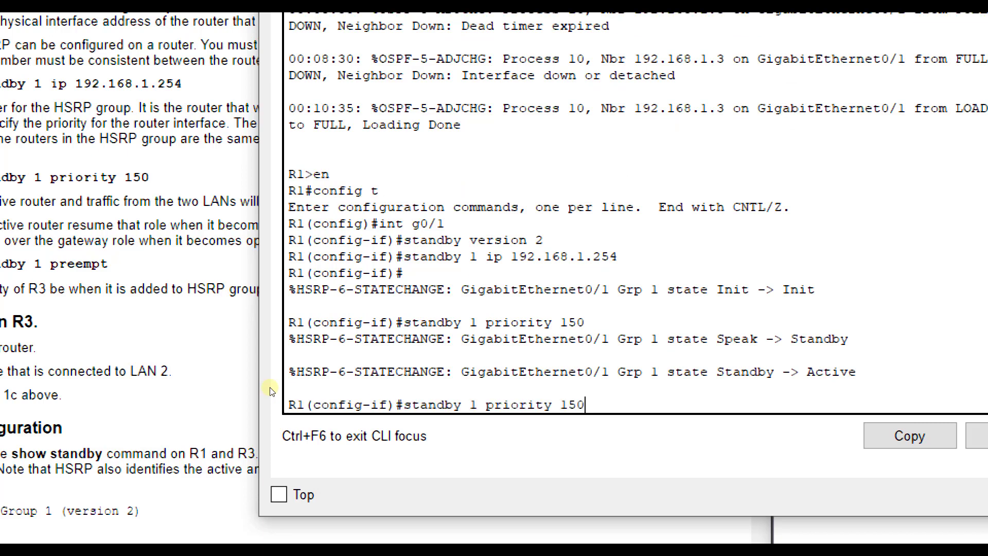
key("Return")
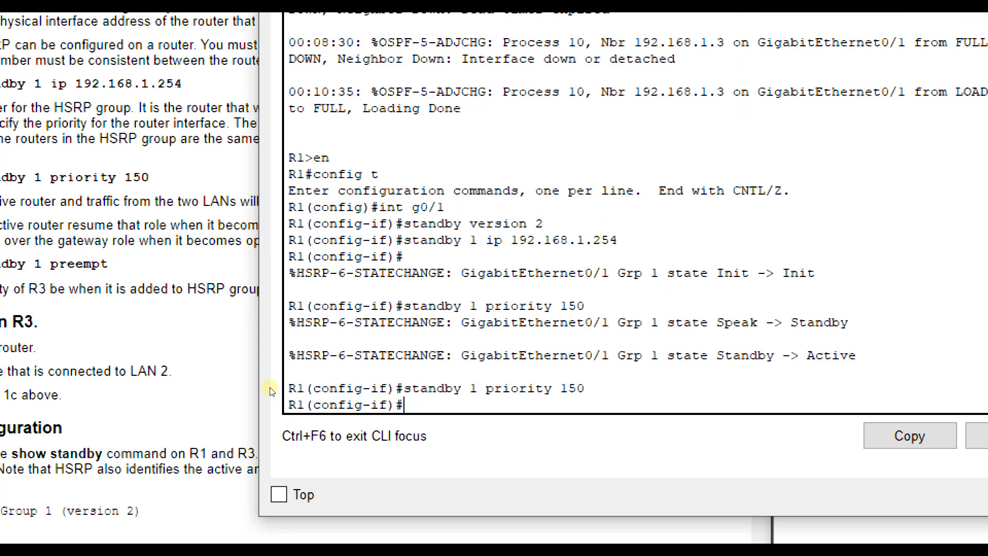
type("standby 1 preempt")
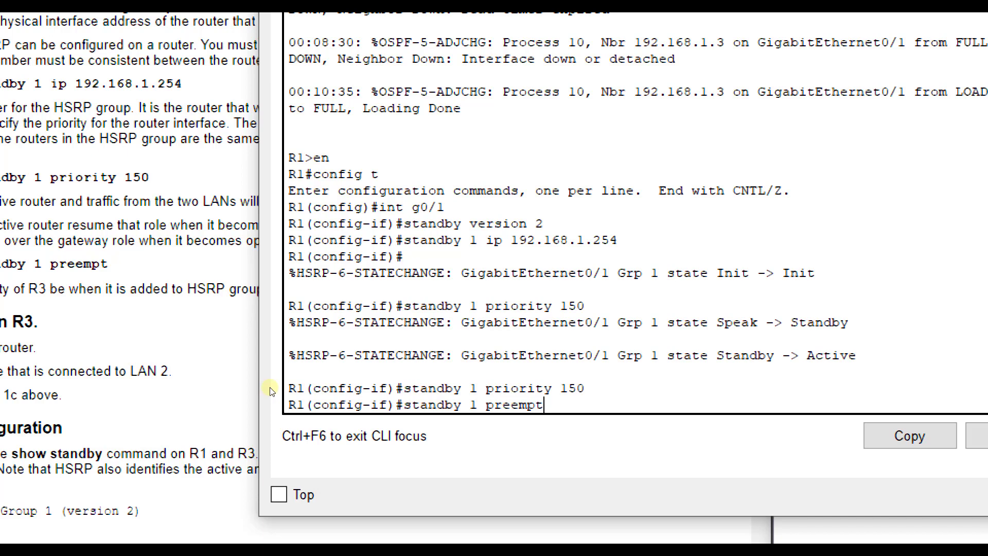
key("Return")
type("exit")
key("Return")
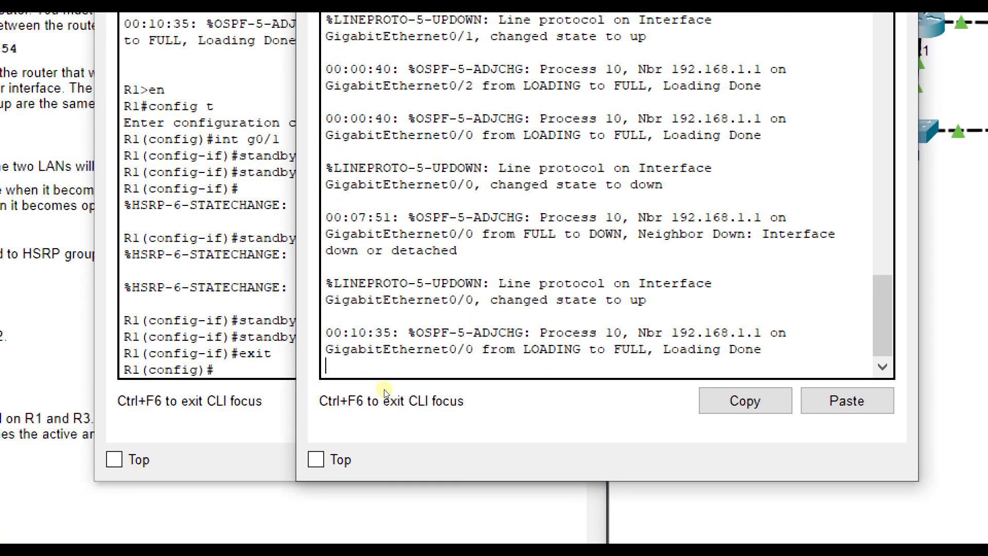
On R3, enter privileged and global configuration modes, then interface g0/0.
key("Return")
type("en")
key("Return")
type("config t")
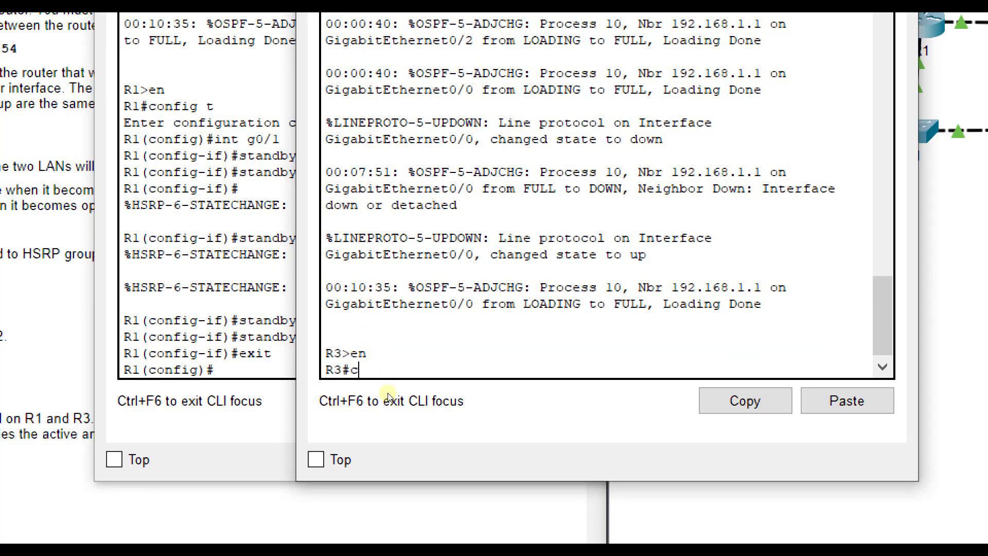
key("Return")
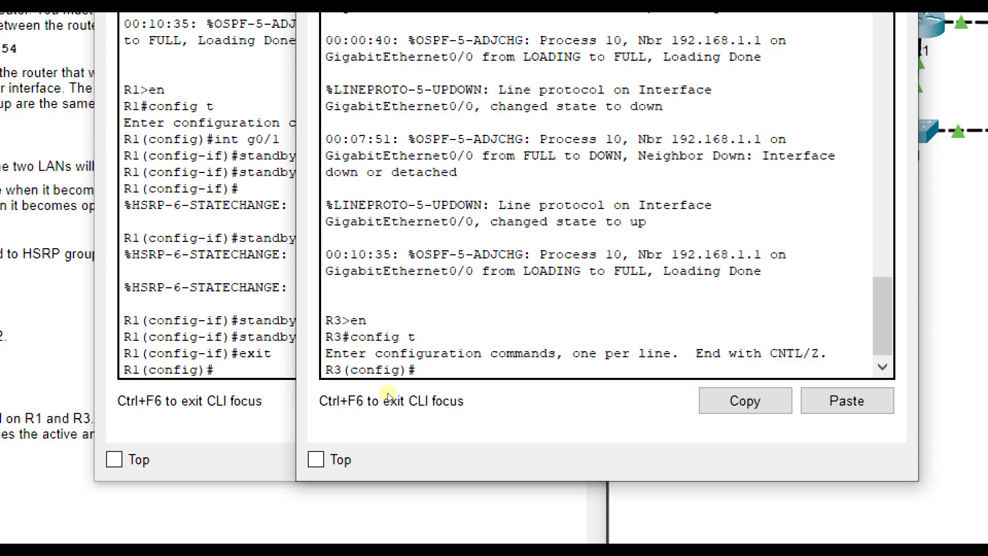
type("int g0/0")
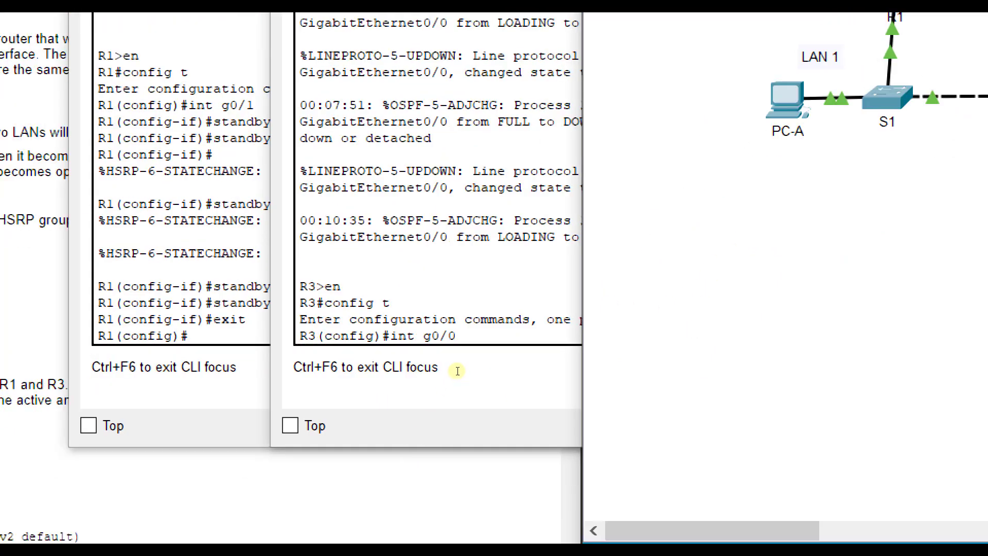
left_click(457, 371)
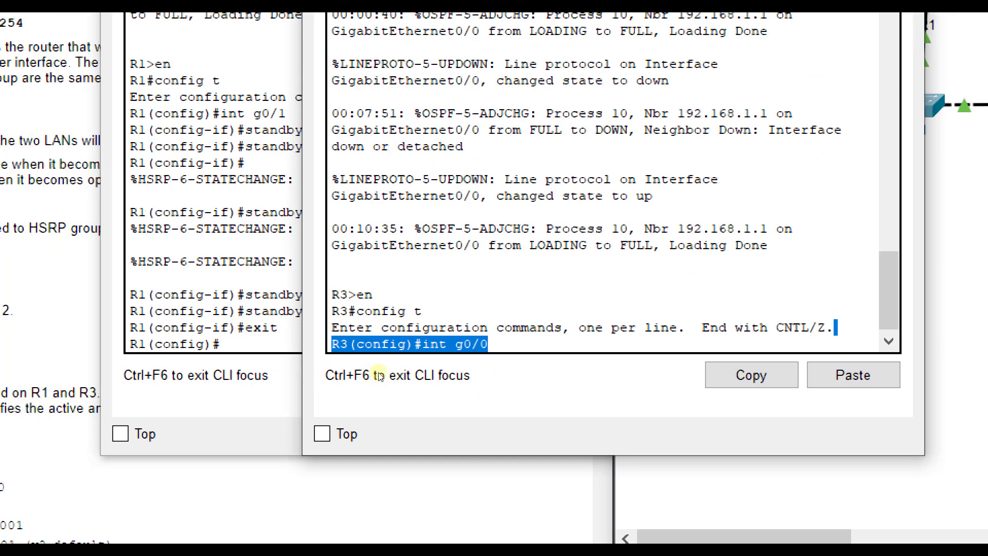
left_click(431, 392)
key("Return")
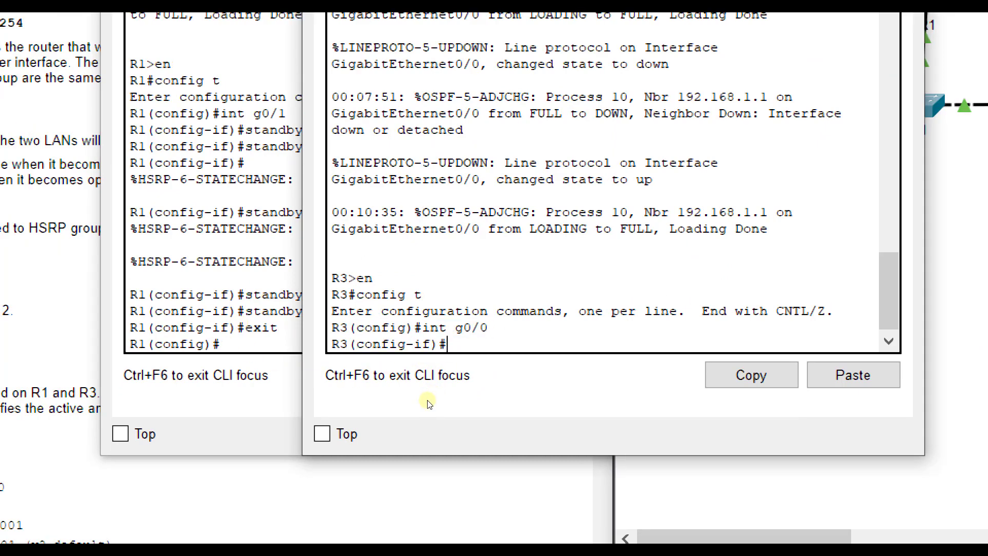
Apply 'standby version 2' and 'standby 1 ip 192.168.1.254' on R3's G0/0.
type("standby version 2")
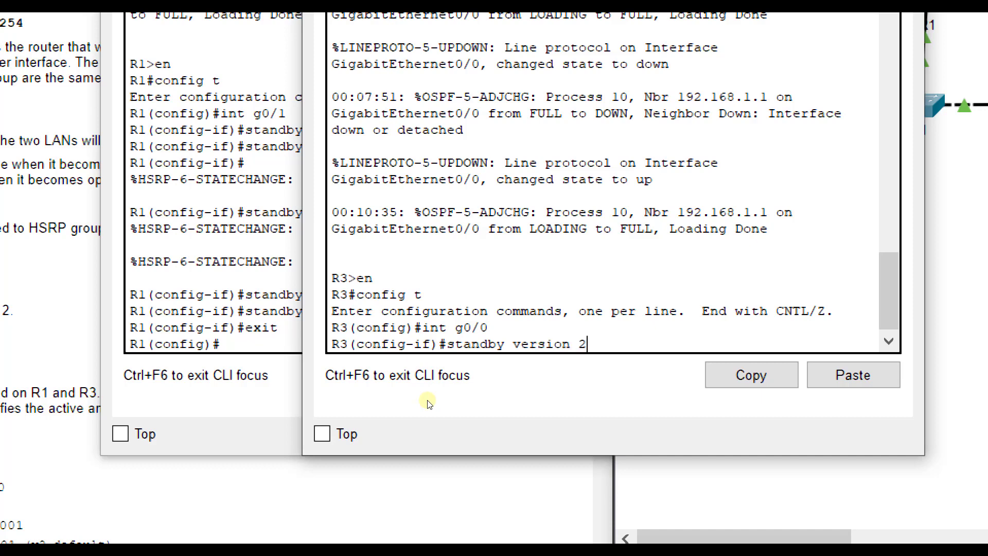
key("Return")
type("standby i")
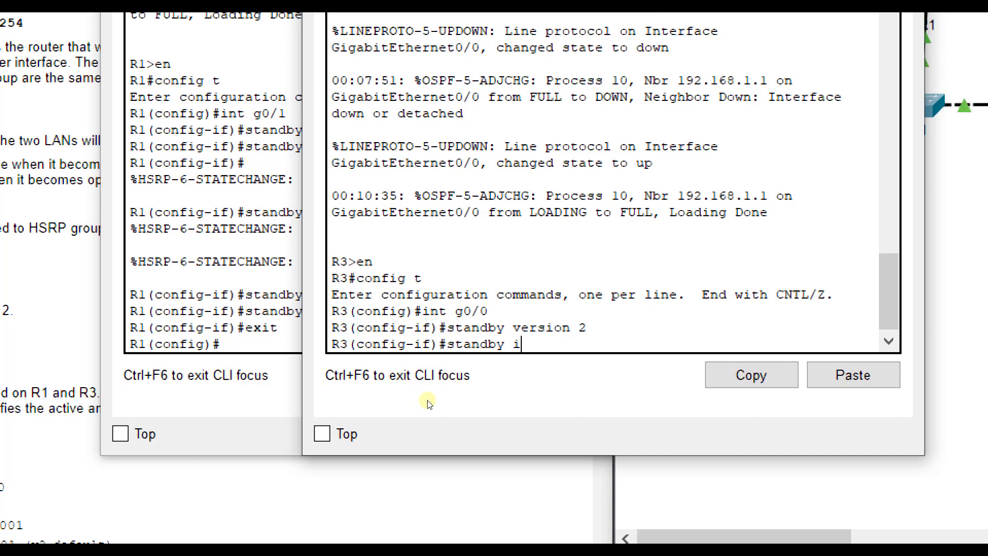
type("p")
left_click(311, 327)
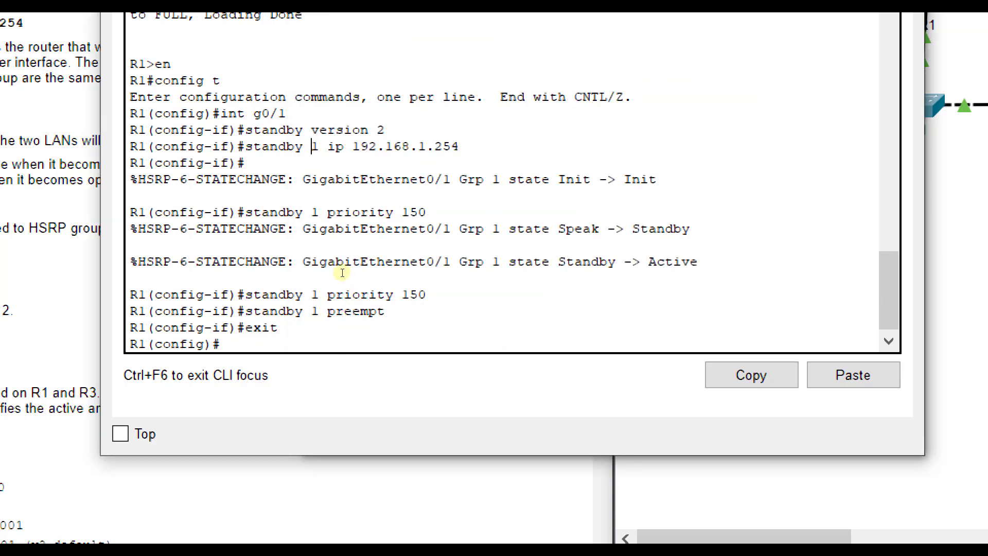
key("shift+Right")
left_click(598, 300)
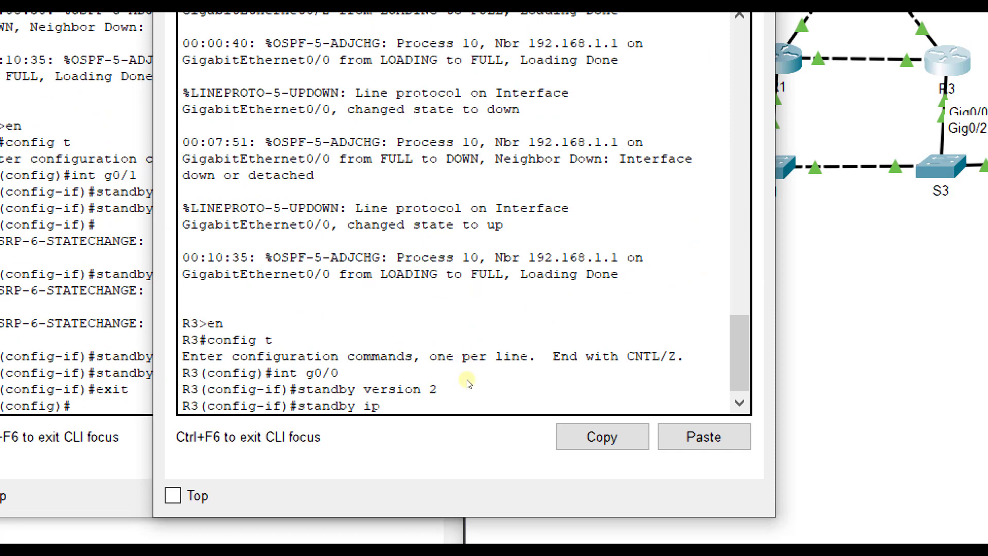
key("BackSpace")
key("BackSpace")
type("1 ip 192.168.")
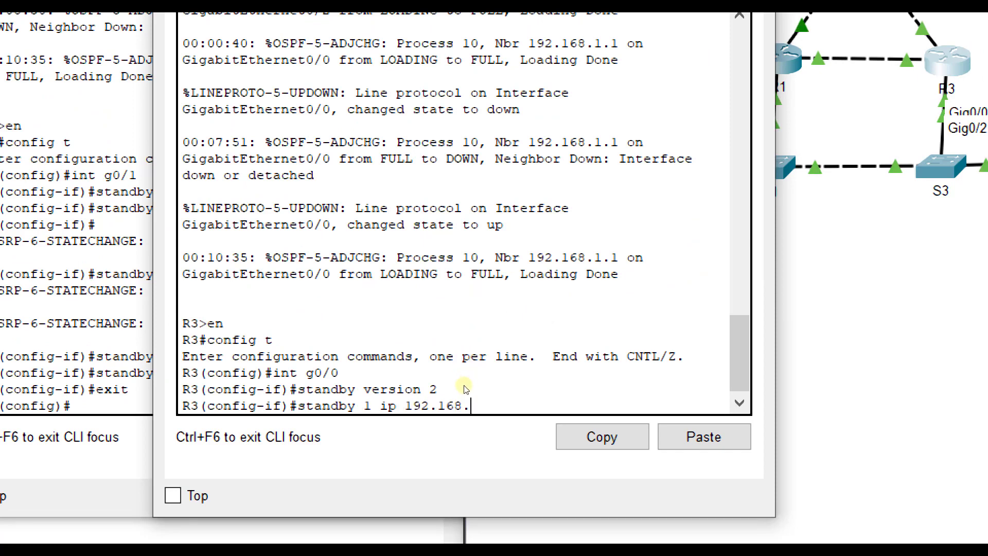
type("1.254")
key("Return")
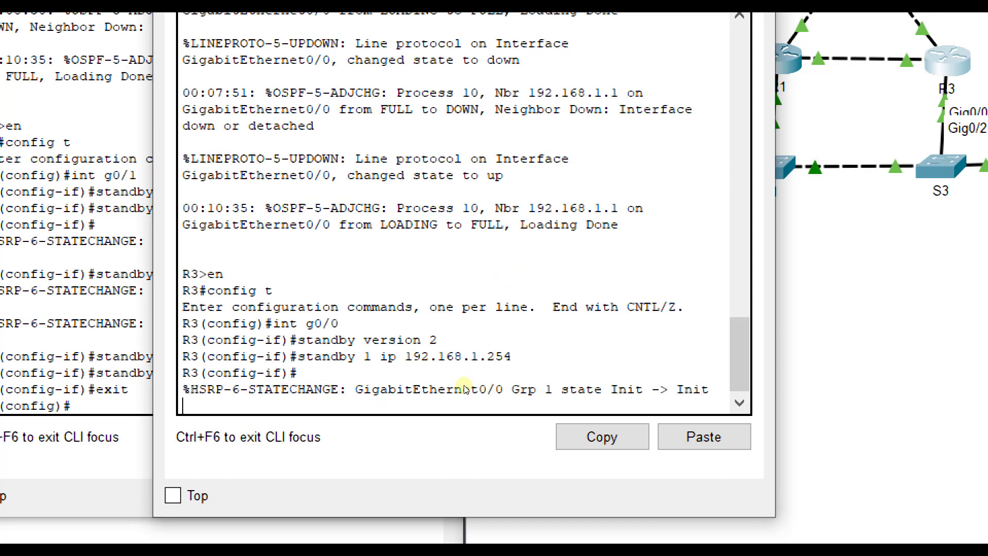
key("Return")
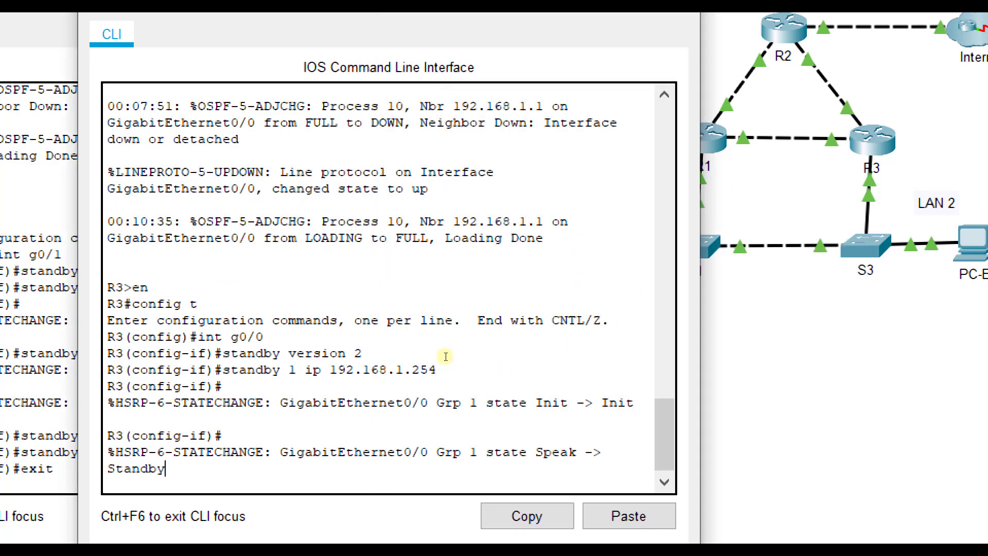
Highlight R3's Standby and R1's Active HSRP state-change messages.
left_click_drag(287, 452, 164, 469)
left_click_drag(287, 452, 116, 451)
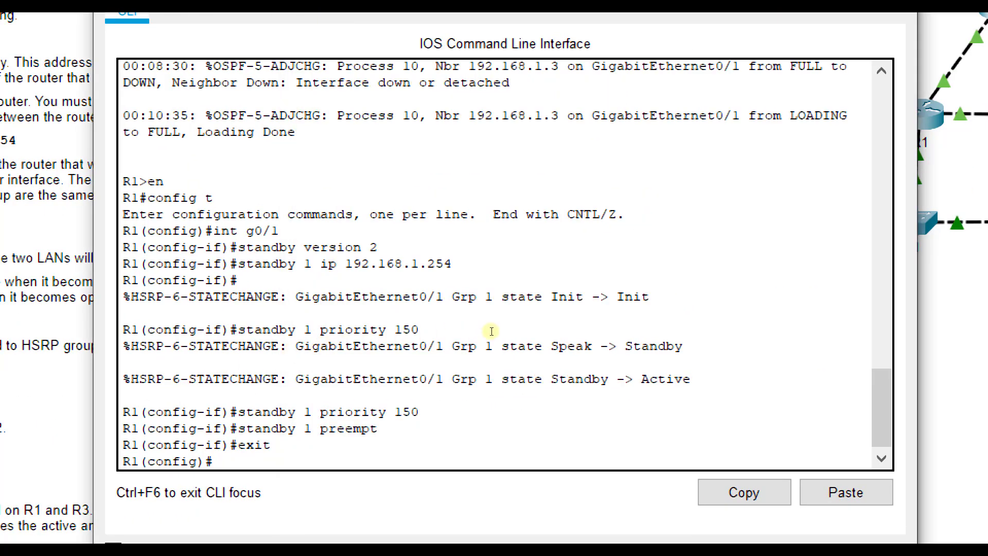
left_click_drag(543, 330, 251, 329)
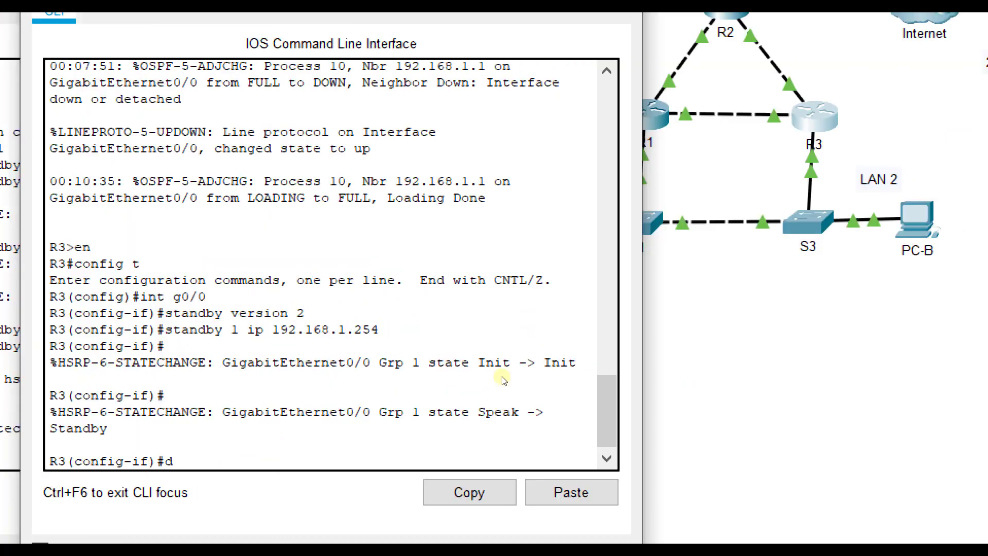
Run 'do show standby' on R3 and mark Standby state, active router 192.168.1.1, priority 100.
type("o show standby")
key("Return")
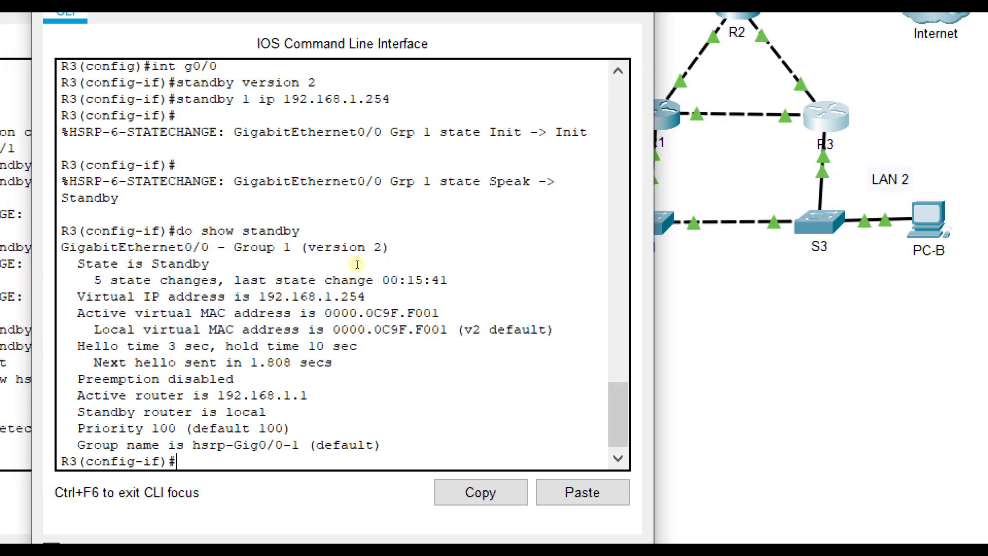
left_click_drag(57, 247, 207, 247)
left_click_drag(443, 265, 413, 274)
left_click_drag(472, 333, 365, 335)
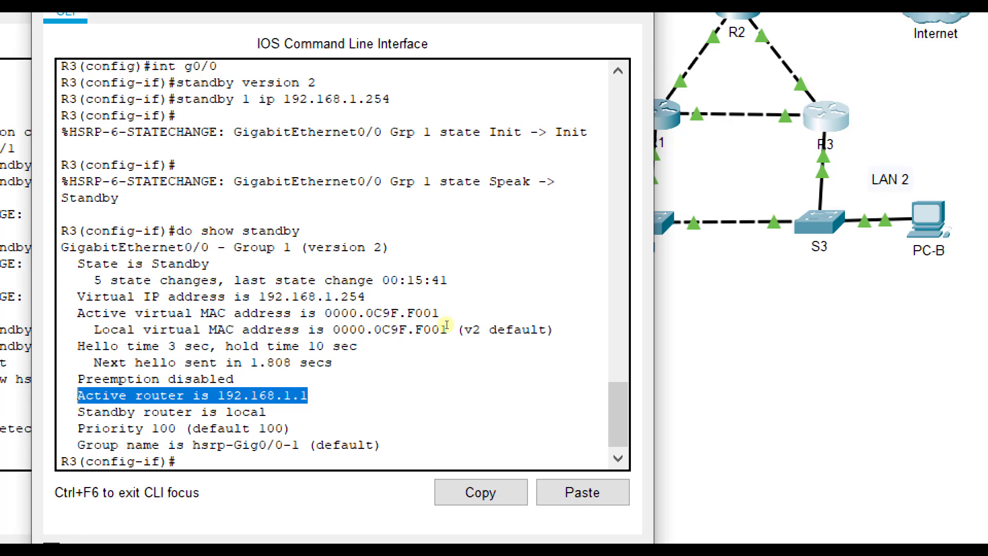
left_click_drag(470, 348, 364, 353)
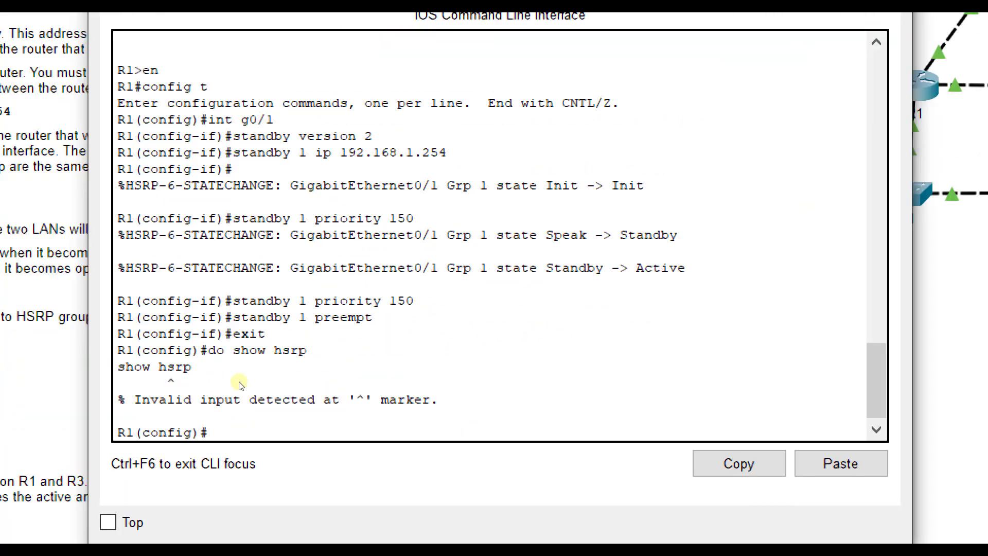
key("Return")
key("Return")
key("Return")
key("Return")
key("Return")
key("Return")
key("Return")
key("Return")
key("Return")
key("Return")
key("Return")
key("Return")
key("Return")
key("Return")
key("Return")
key("Return")
key("Return")
key("Return")
key("Return")
key("Return")
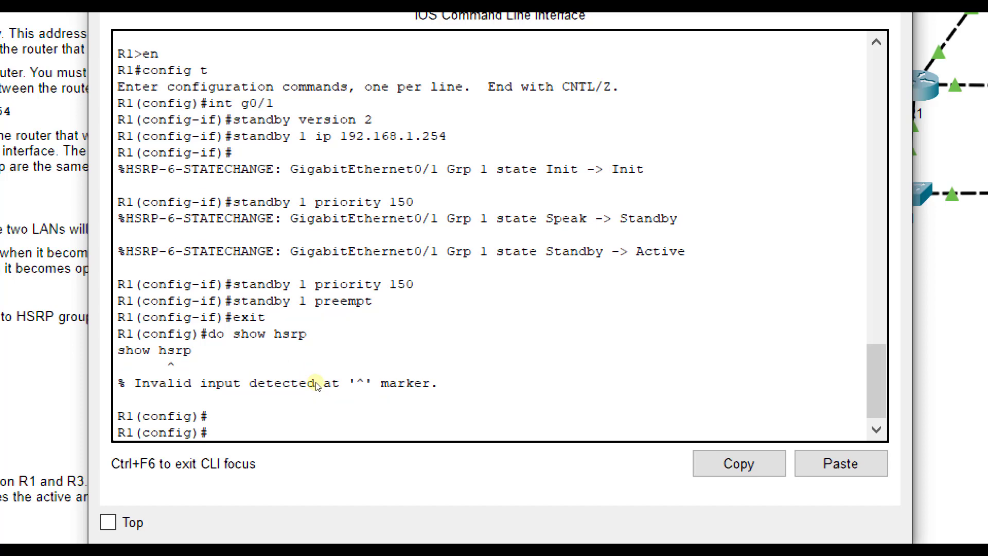
Run 'do show standby' on R1 and highlight Active state, standby router 192.168.1.3, and preemption.
key("Return")
key("Return")
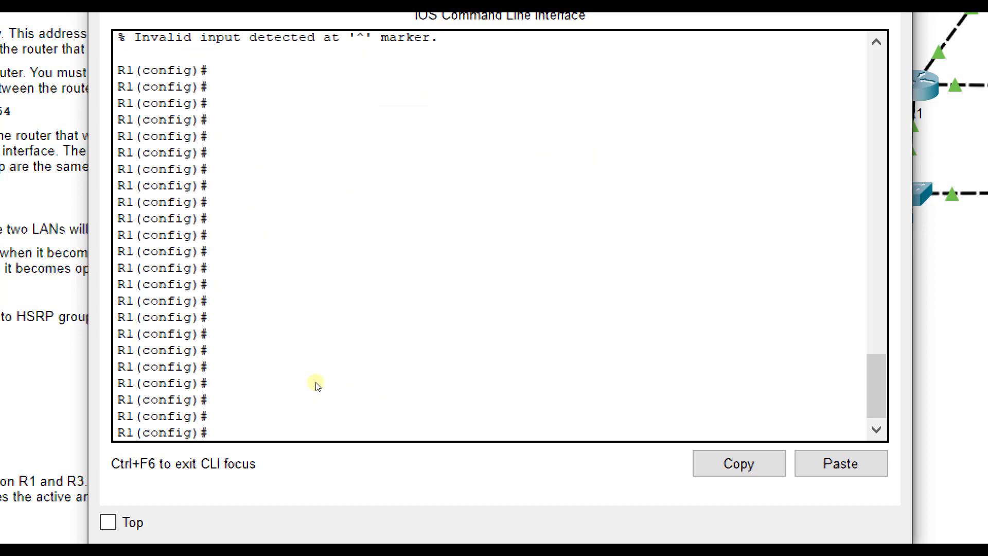
type("do sho")
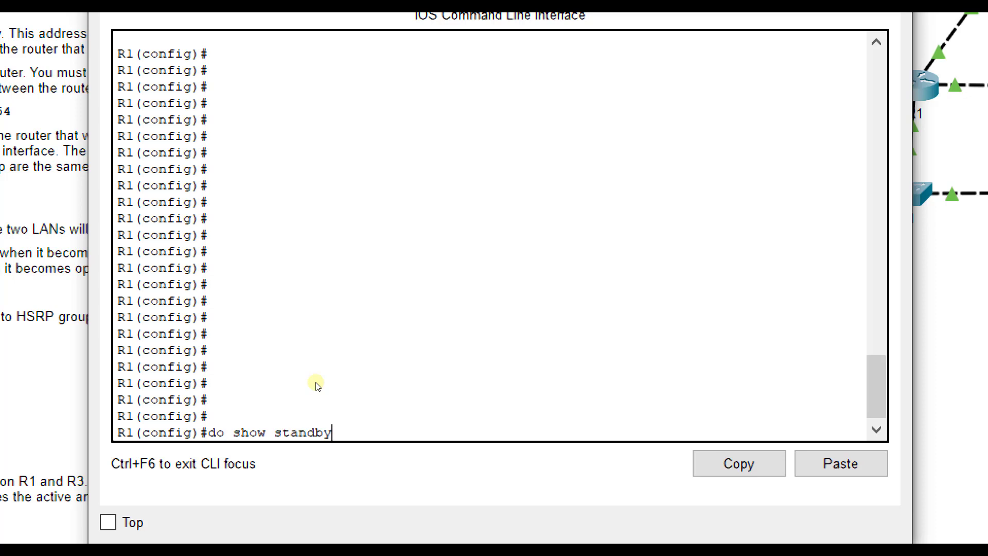
type("w standby")
key("Return")
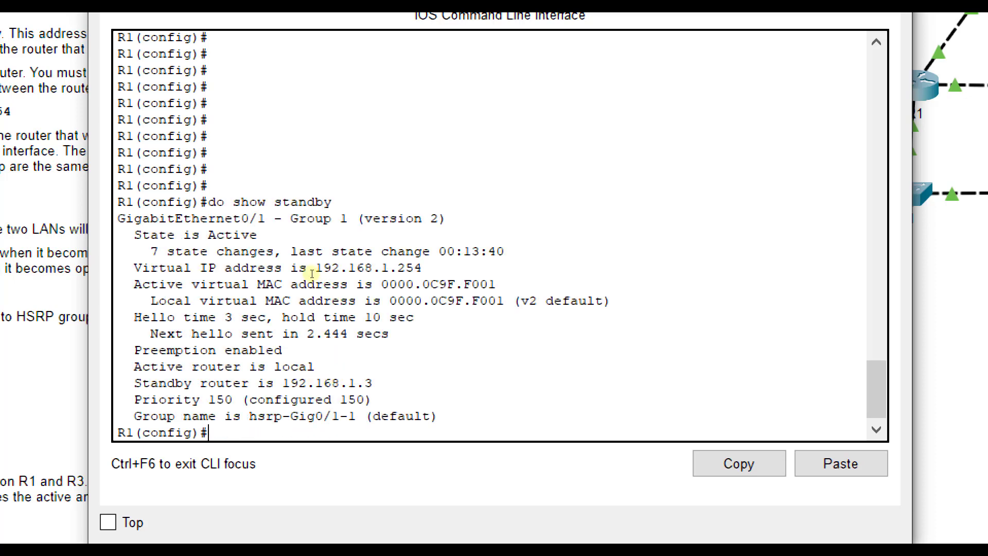
left_click_drag(259, 256, 311, 273)
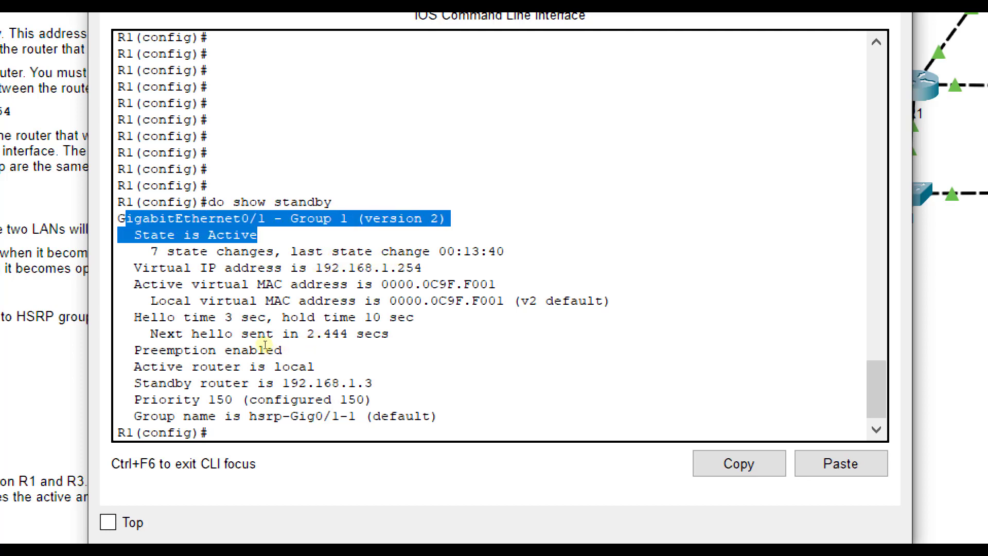
left_click_drag(259, 342, 382, 342)
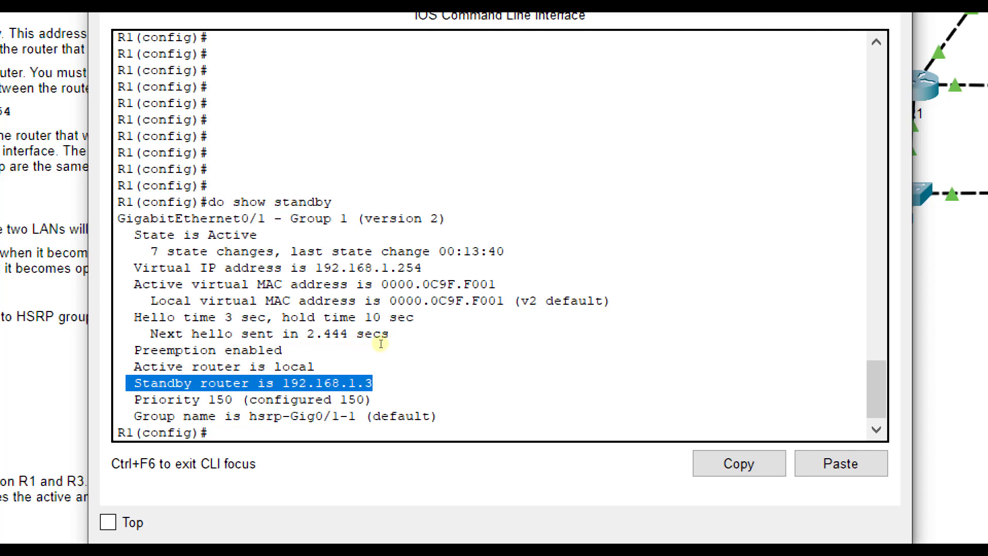
left_click_drag(373, 354, 359, 334)
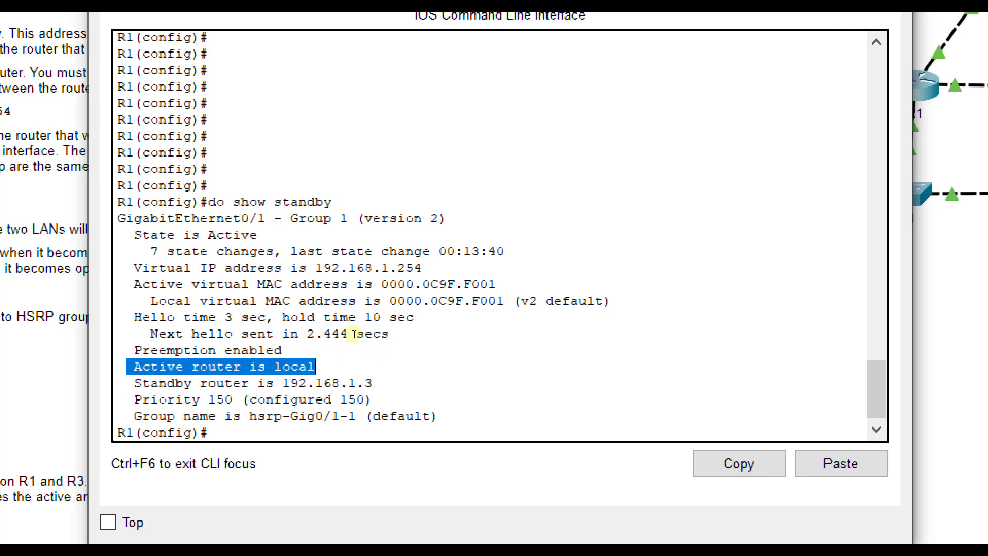
left_click_drag(342, 329, 257, 324)
Change the default gateway on PC-A and PC-B from 192.168.1.1 to 192.168.1.254.
left_click(344, 319)
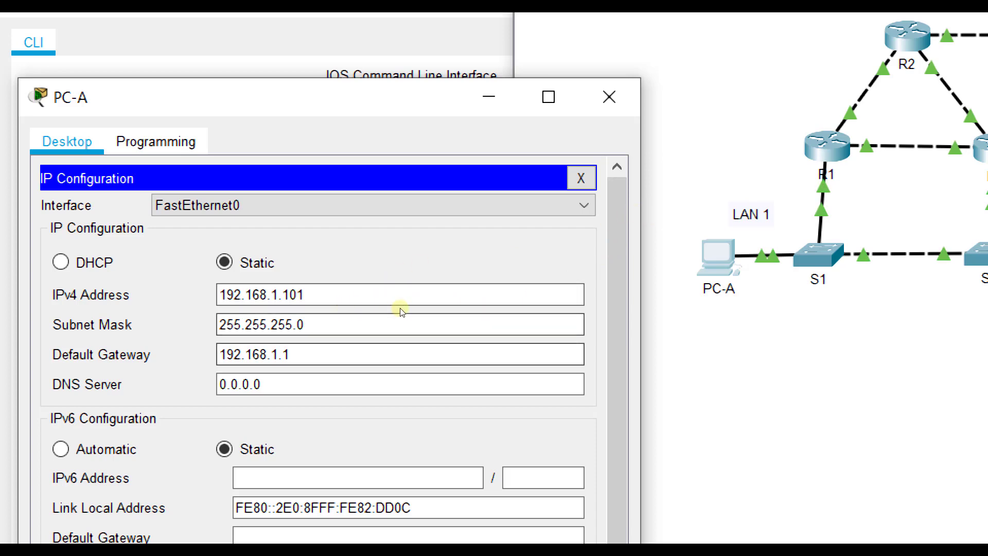
left_click(435, 350)
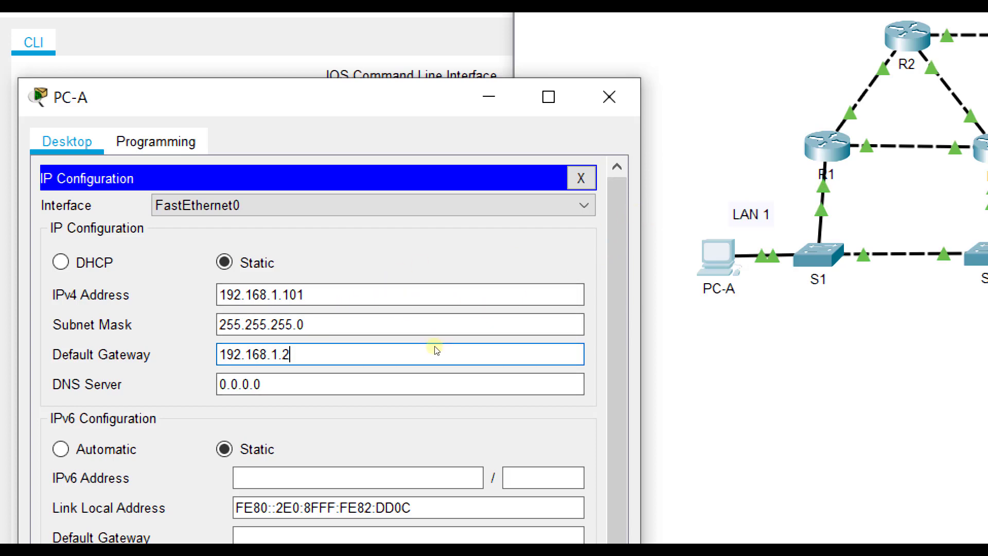
type("54")
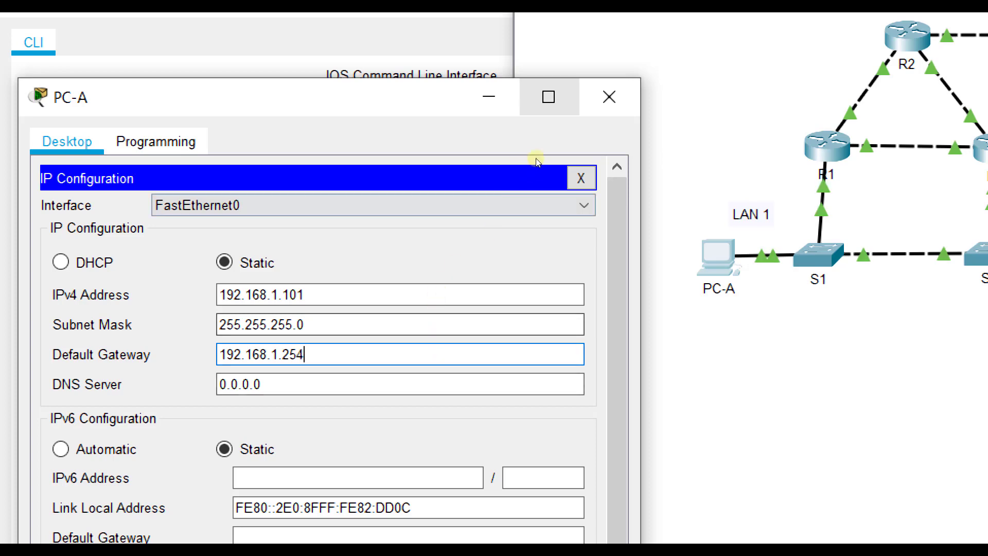
left_click(610, 97)
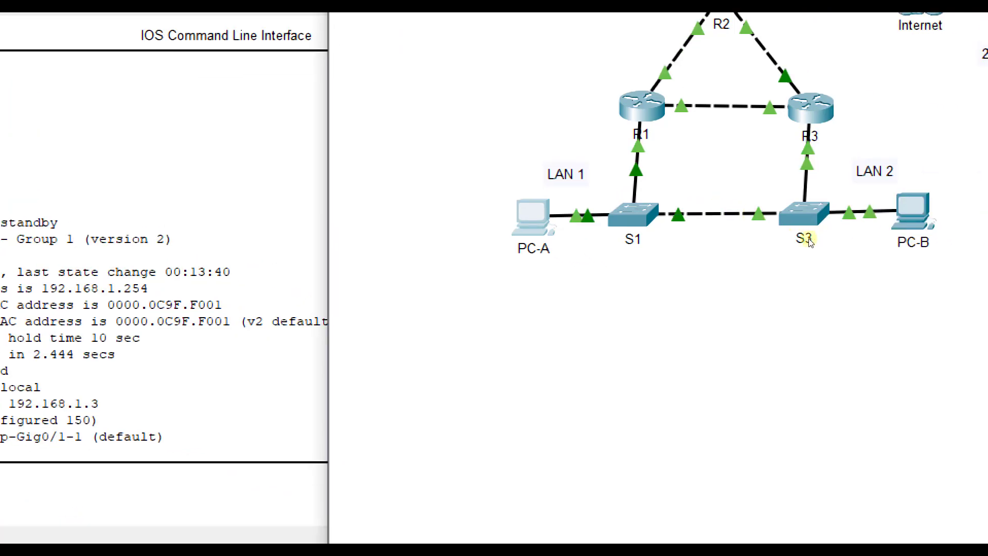
left_click(530, 222)
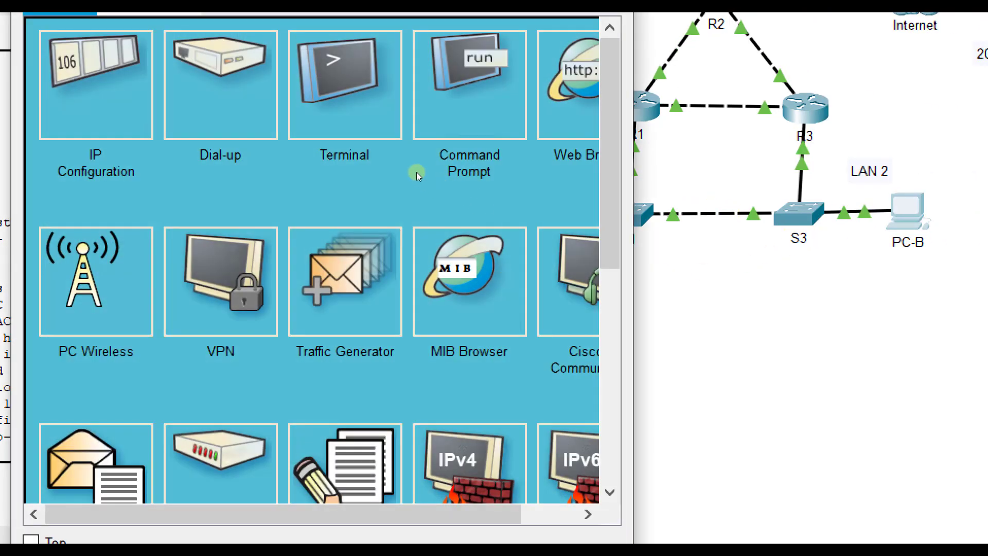
key("Tab")
type("254")
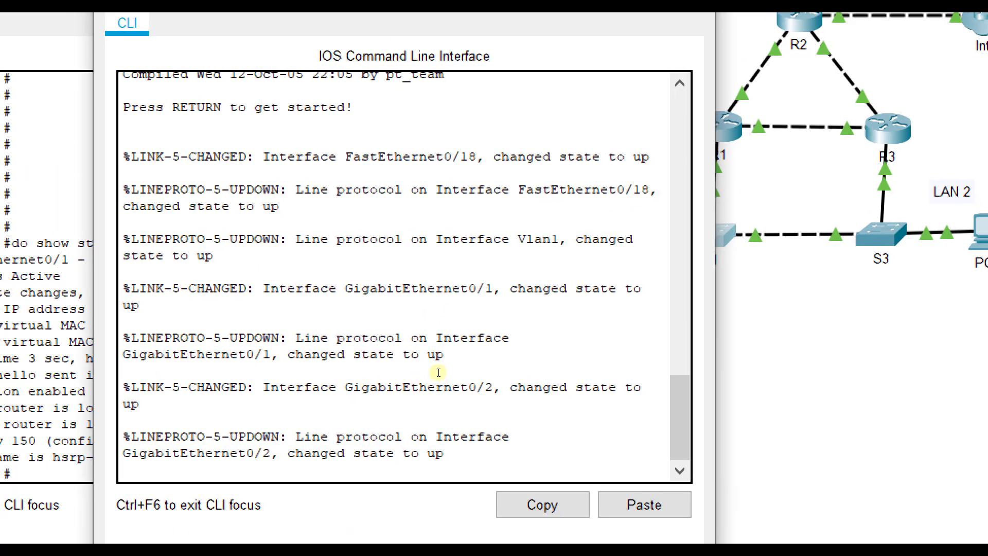
Set switch S1's default gateway to 192.168.1.254 with 'ip default-gateway'.
key("Return")
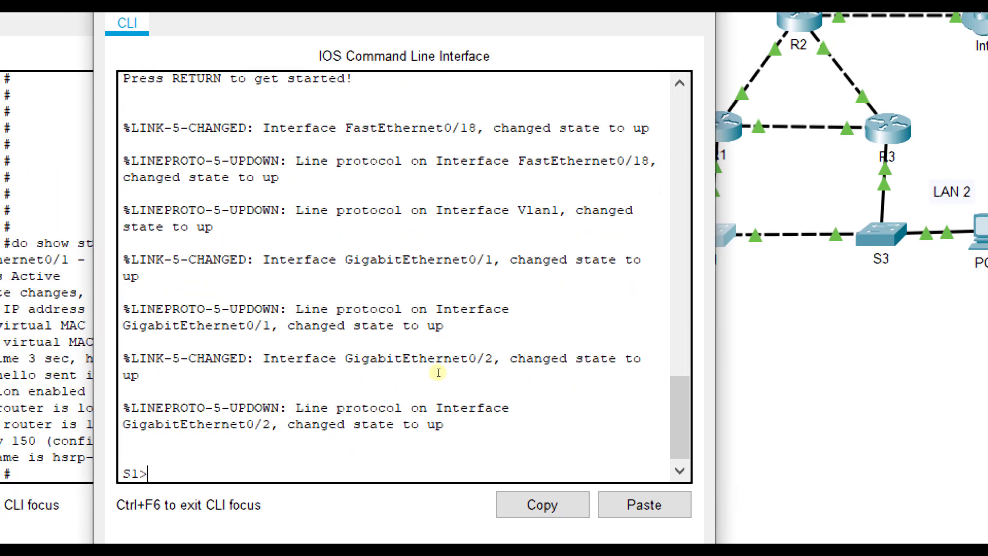
type("en")
key("Return")
type("config t")
key("Return")
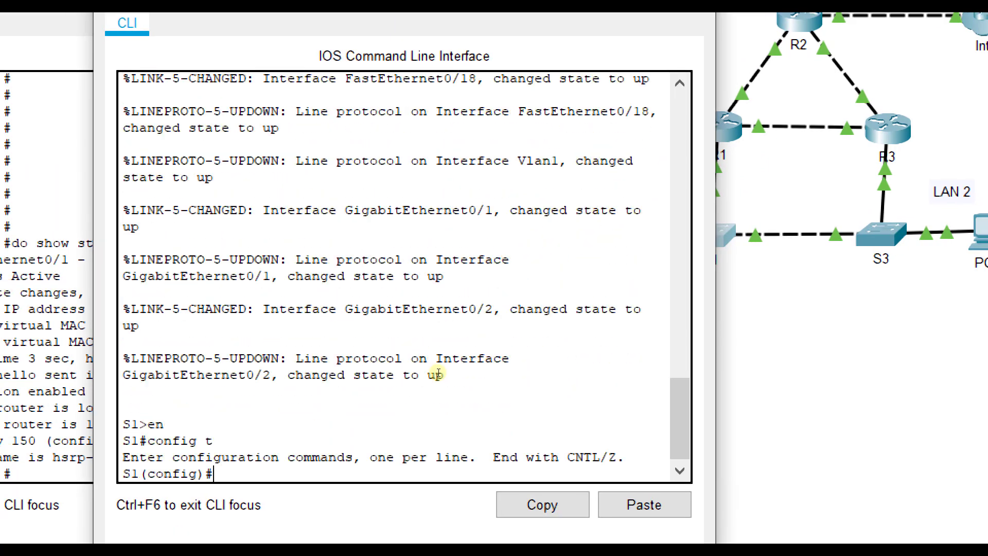
type("ip default-gate")
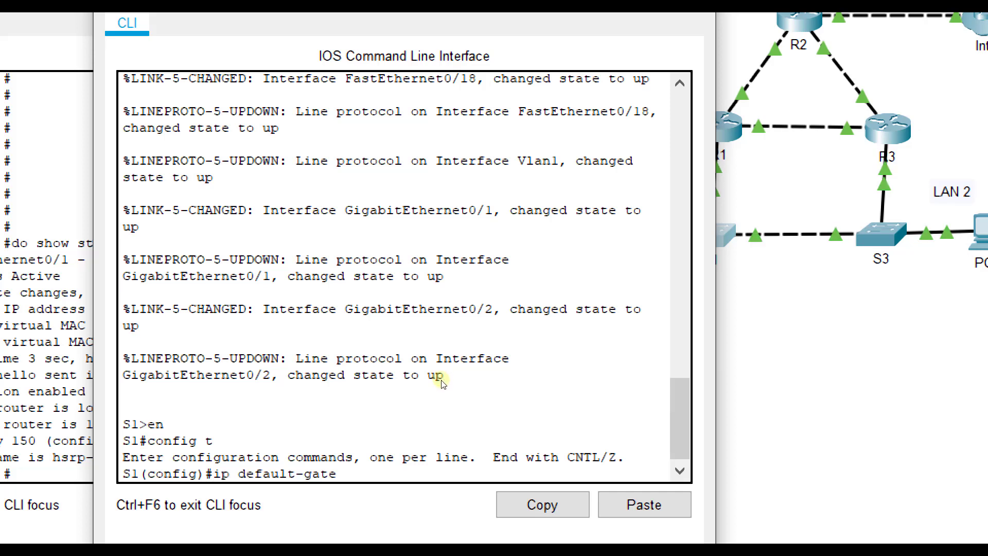
type("way 192.168.1.254")
key("Return")
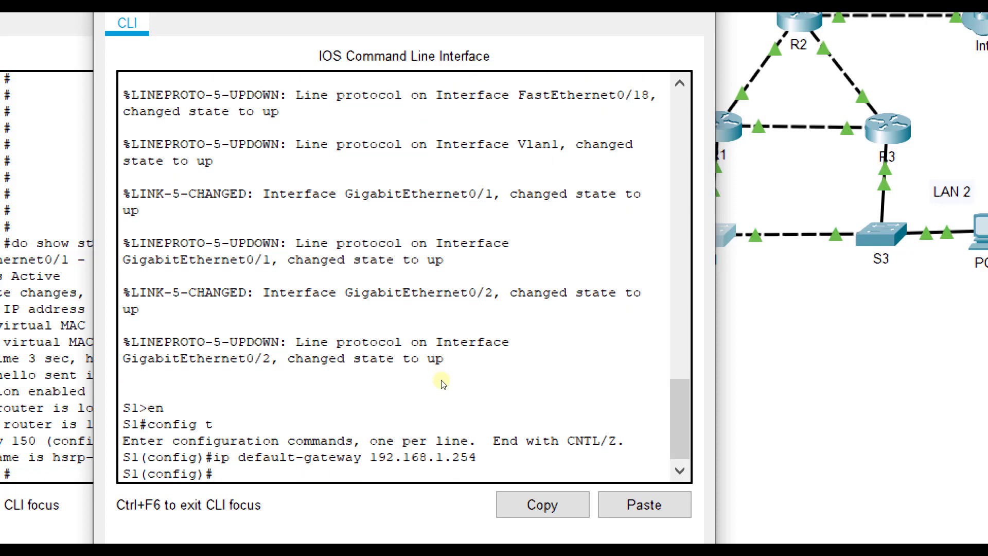
Set switch S3's default gateway to 192.168.1.254 the same way.
left_click(726, 246)
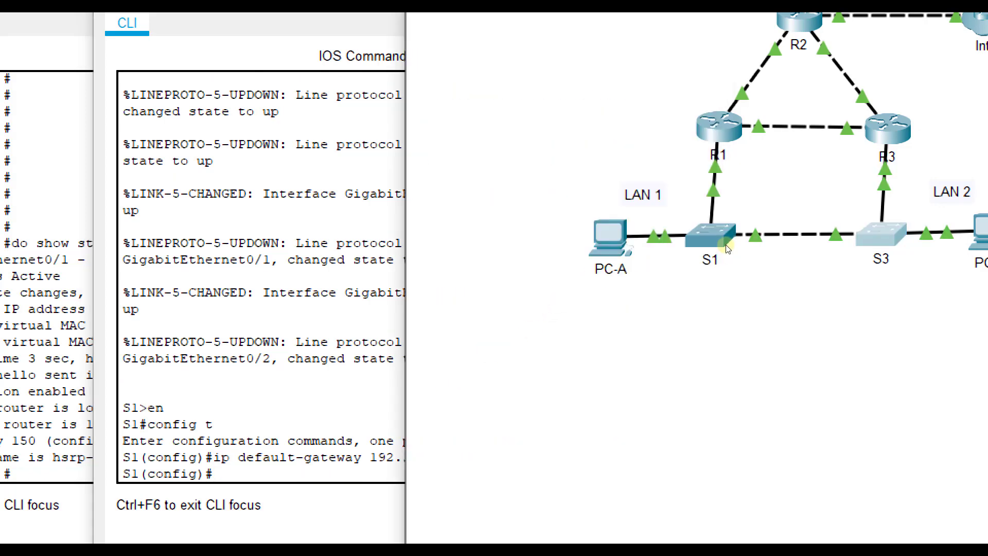
left_click(728, 248)
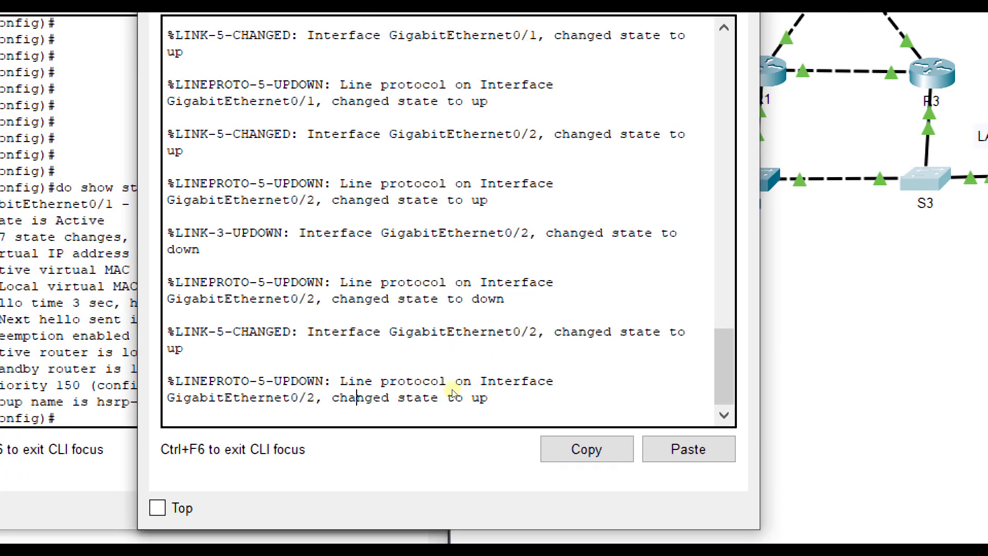
key("Return")
type("en")
key("Return")
type("config t")
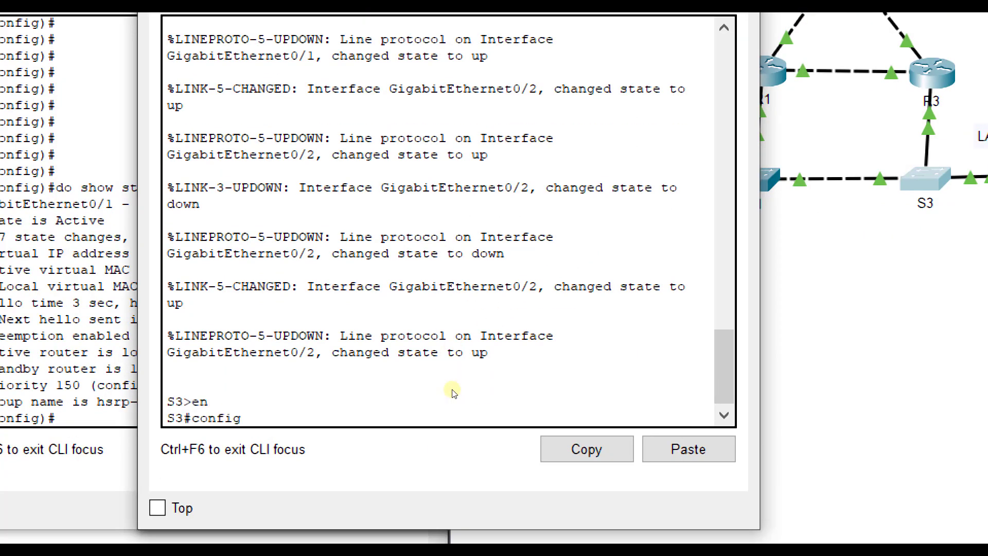
key("Return")
type("ip default-gateway 19")
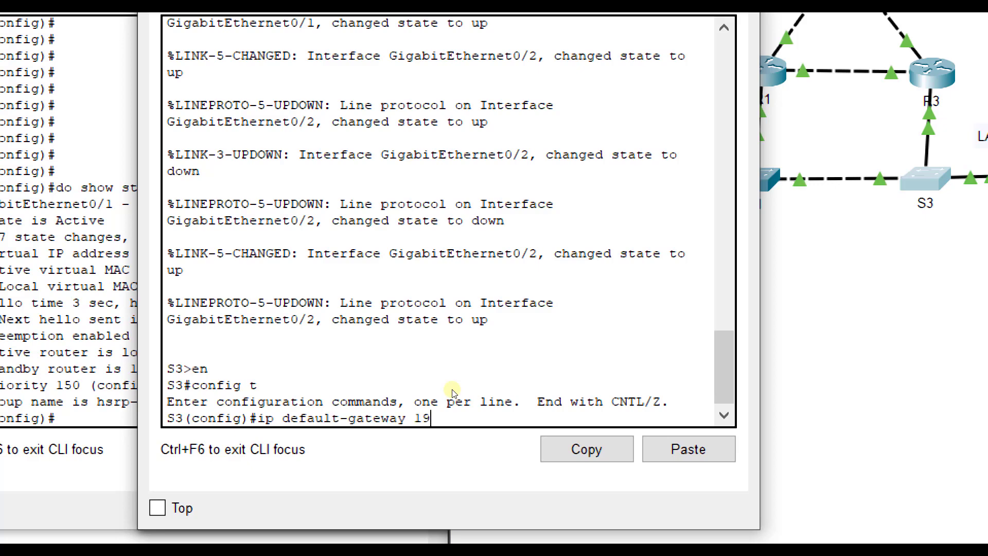
type("2.168.1.254")
key("Return")
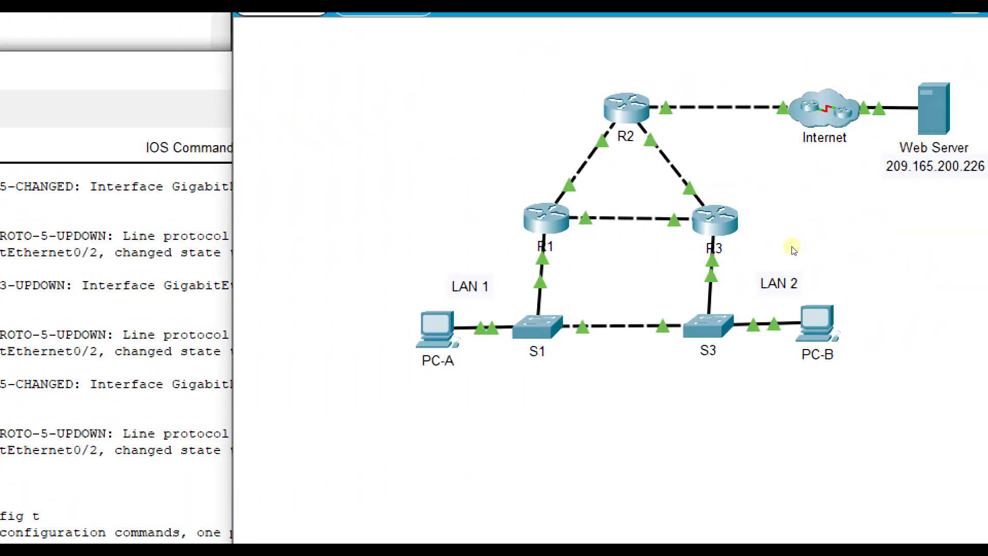
From PC-B's command prompt, run 'tracert 209.165.200.226' and highlight first hop 192.168.1.1.
left_click(817, 323)
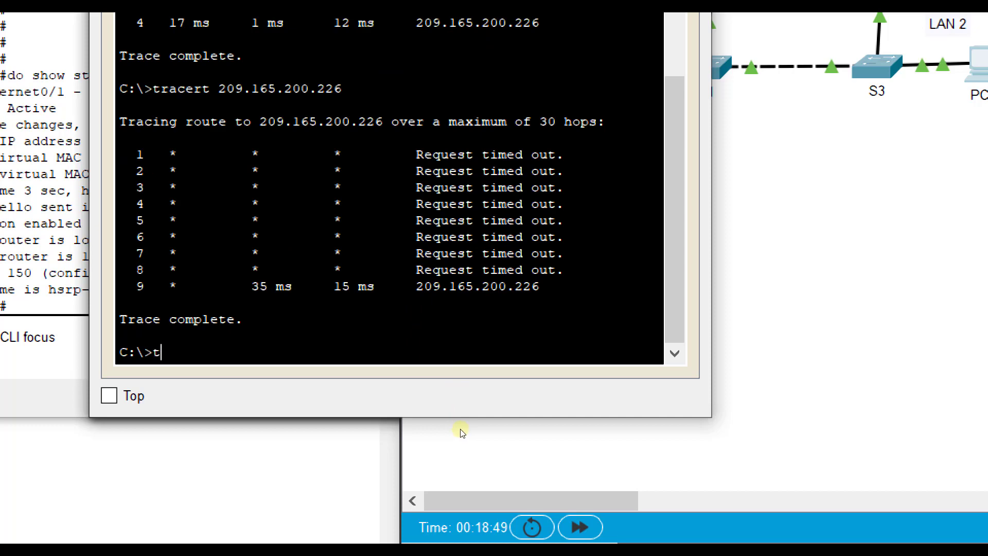
type("racert 209.")
type("165.200.226")
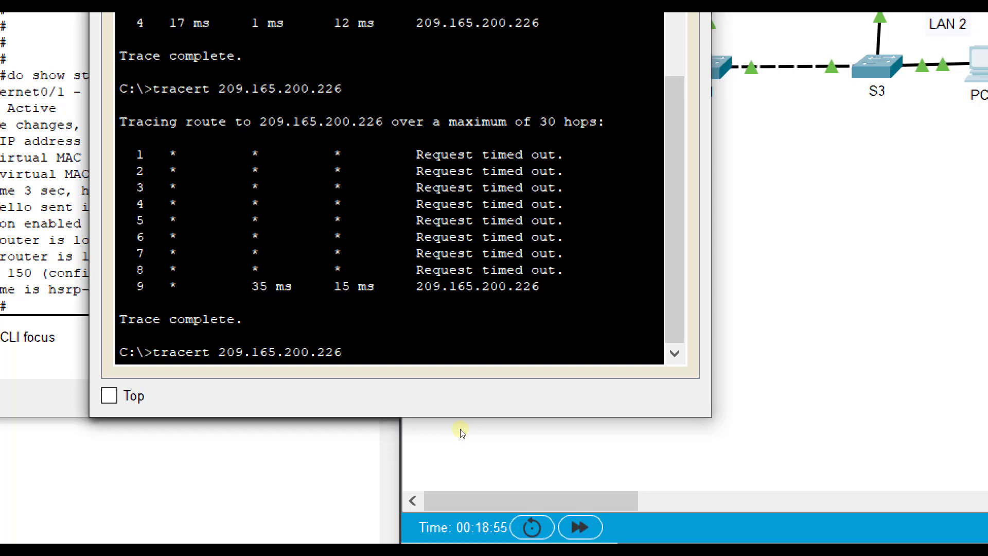
key("Return")
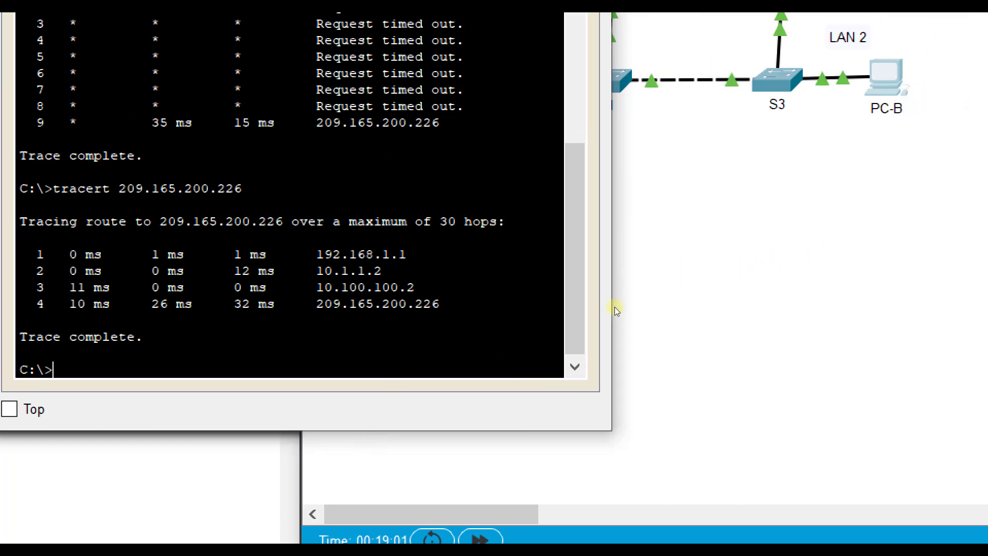
left_click_drag(553, 335, 501, 335)
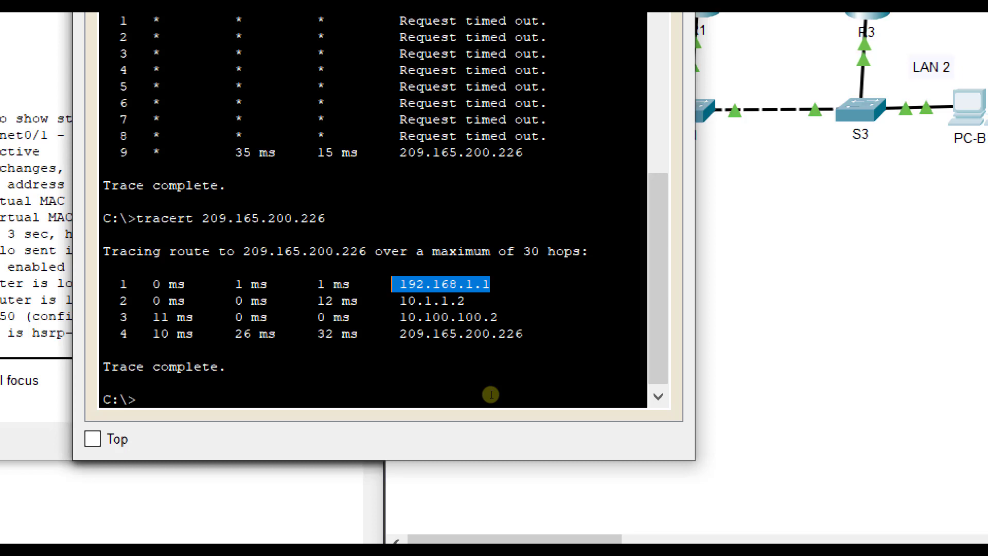
Delete the R1–S1 link from the topology and return to PC-B's command prompt.
left_click(728, 342)
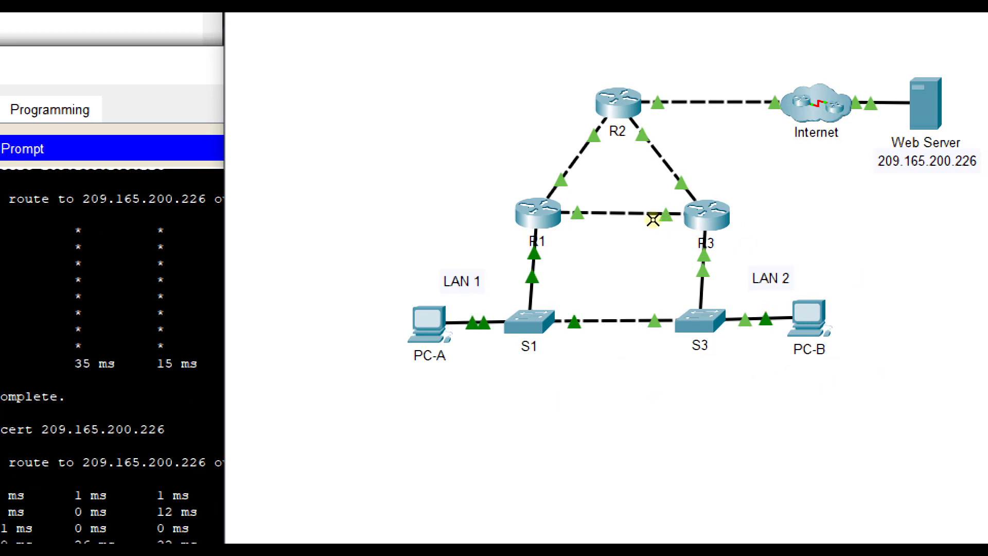
key("Escape")
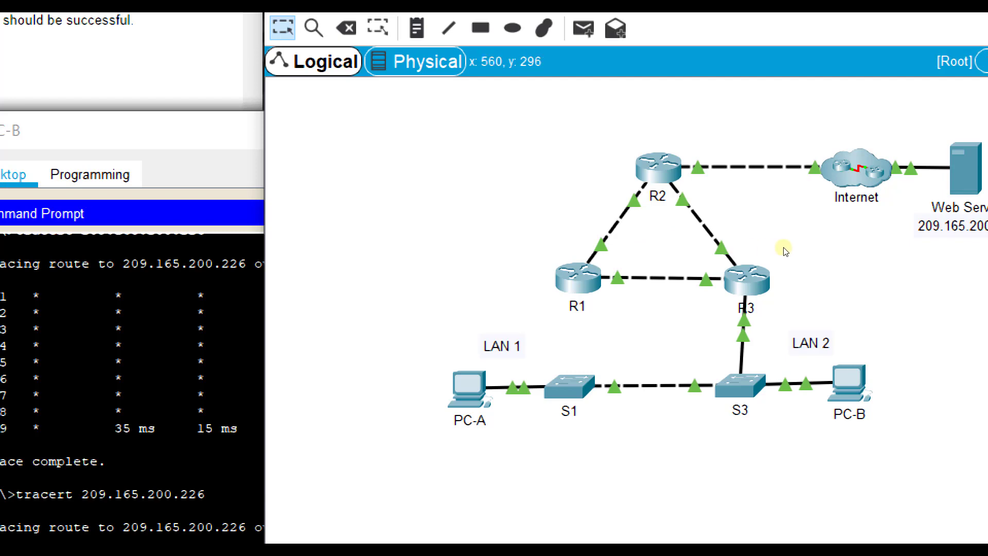
left_click_drag(542, 384, 455, 390)
Rerun tracert to the web server twice, confirming the first hop is now 192.168.1.3.
left_click(502, 398)
key("Up")
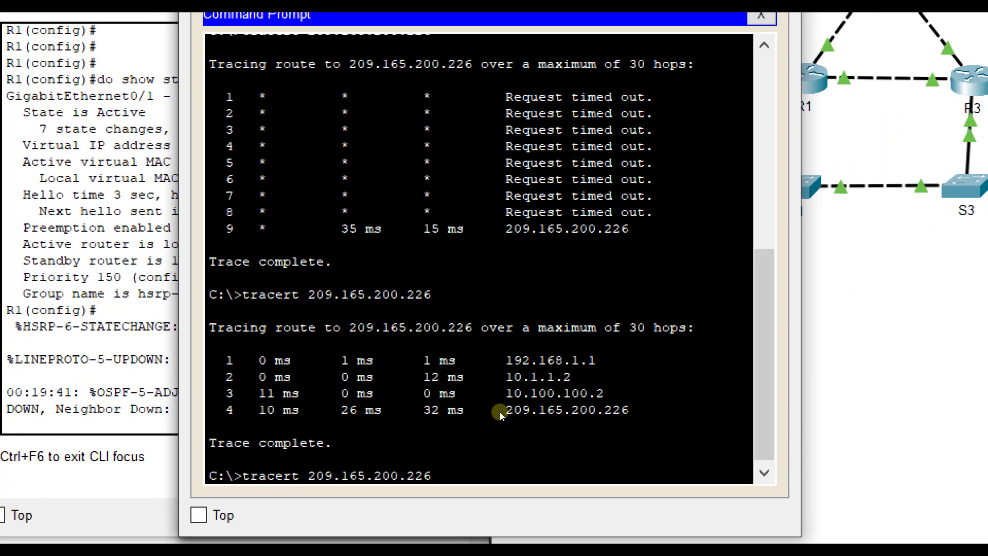
key("Return")
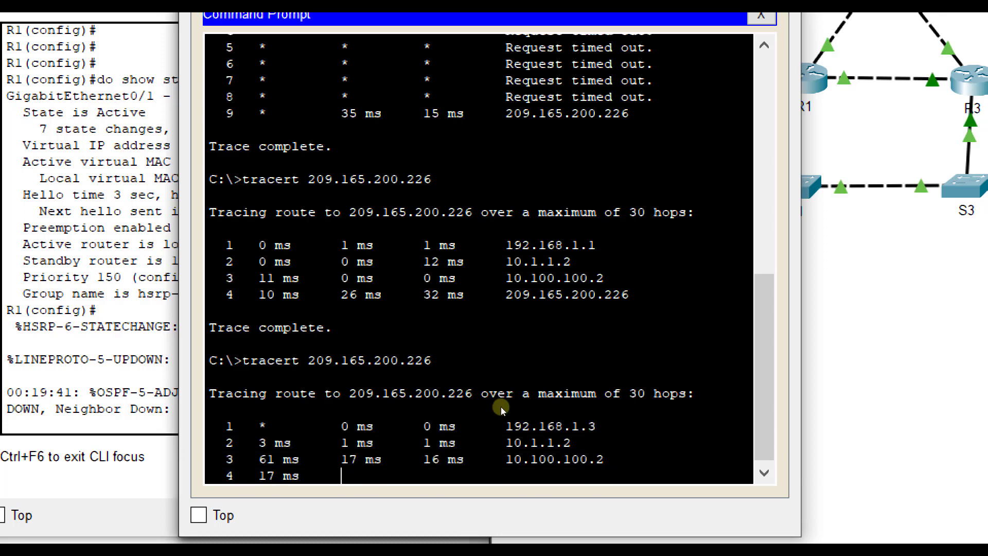
left_click_drag(503, 338, 550, 338)
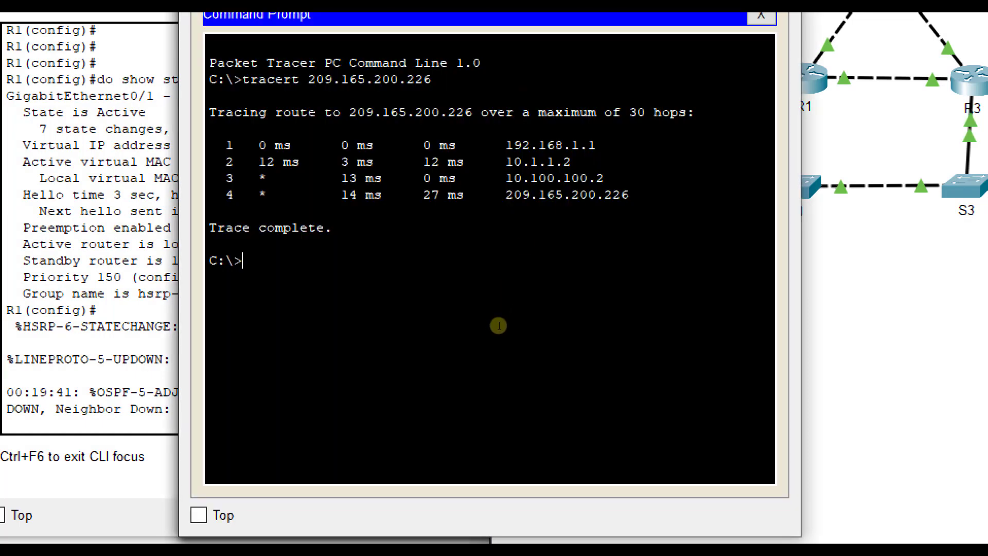
key("Up")
key("Return")
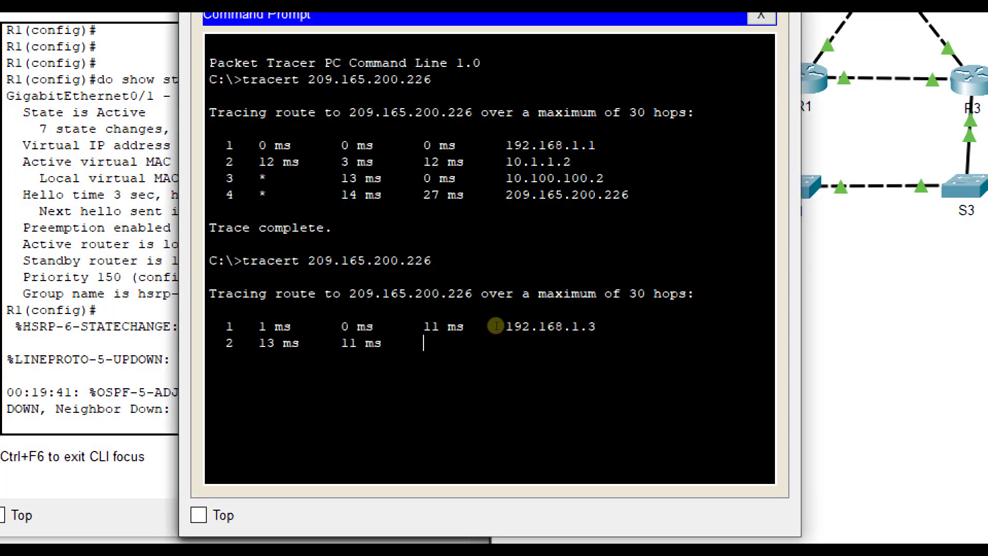
left_click_drag(505, 326, 592, 326)
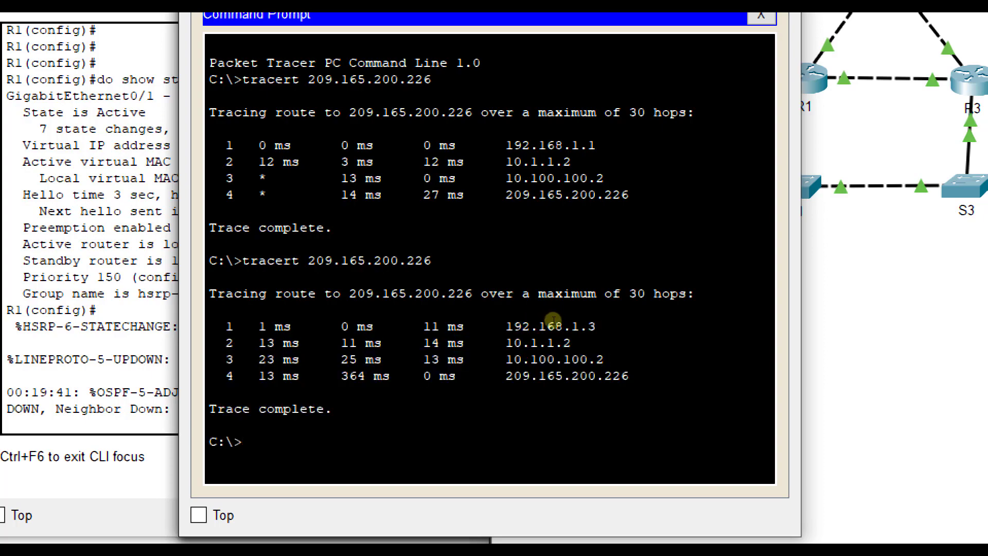